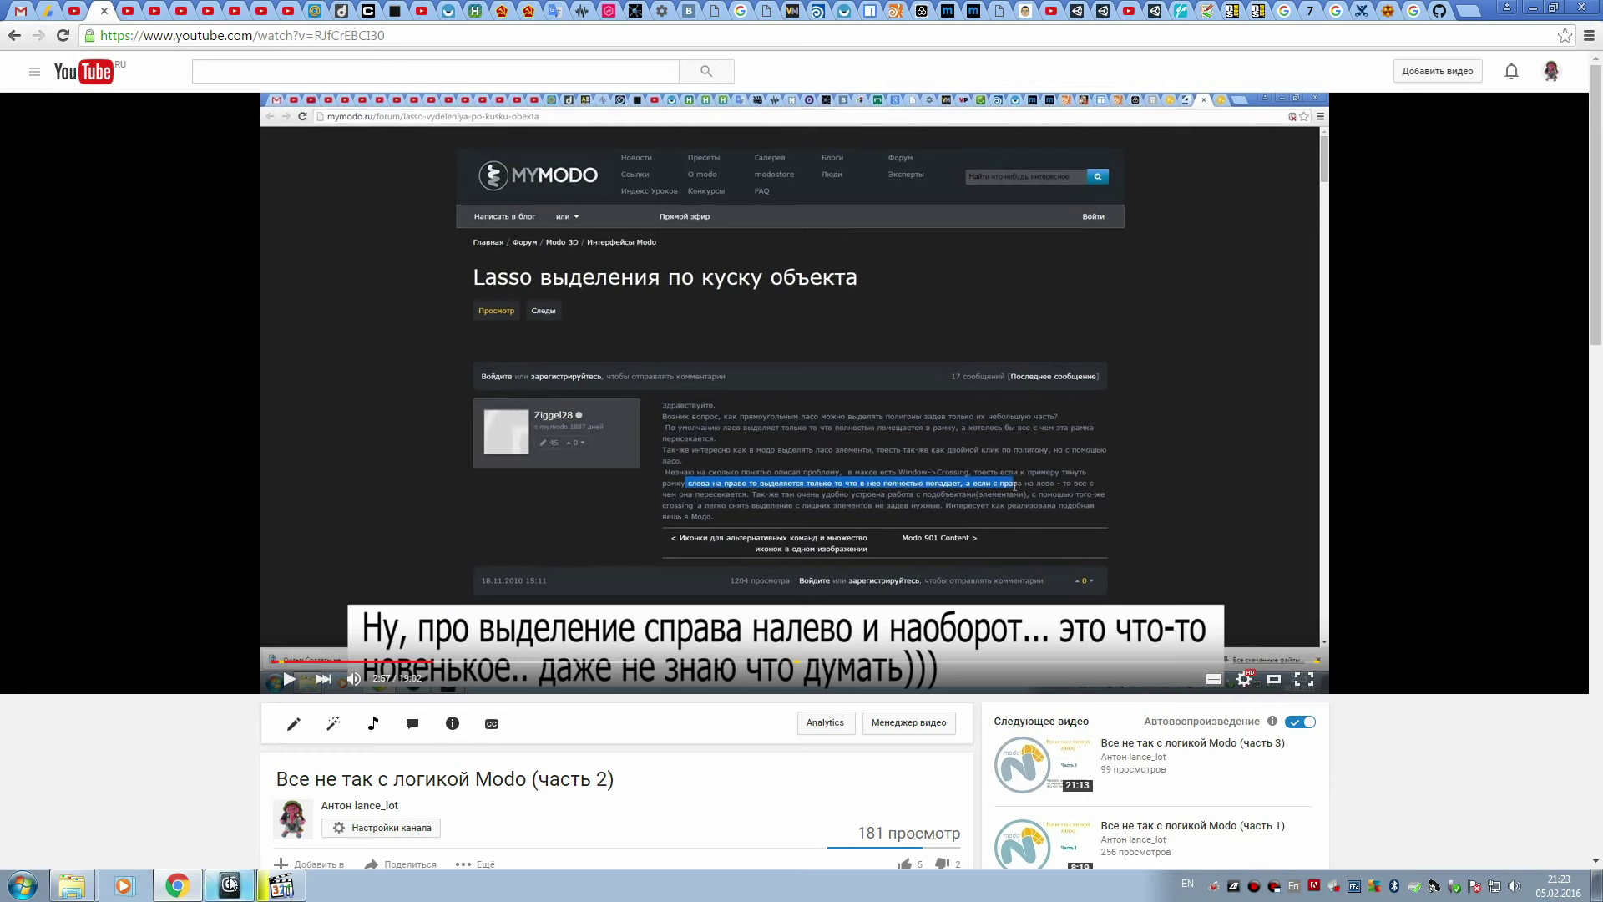
# Step: Switch to 3ds Max and turn on Auto Window/Crossing by Direction in the preferences, with Right->Left => Crossing
pyautogui.click(232, 885)
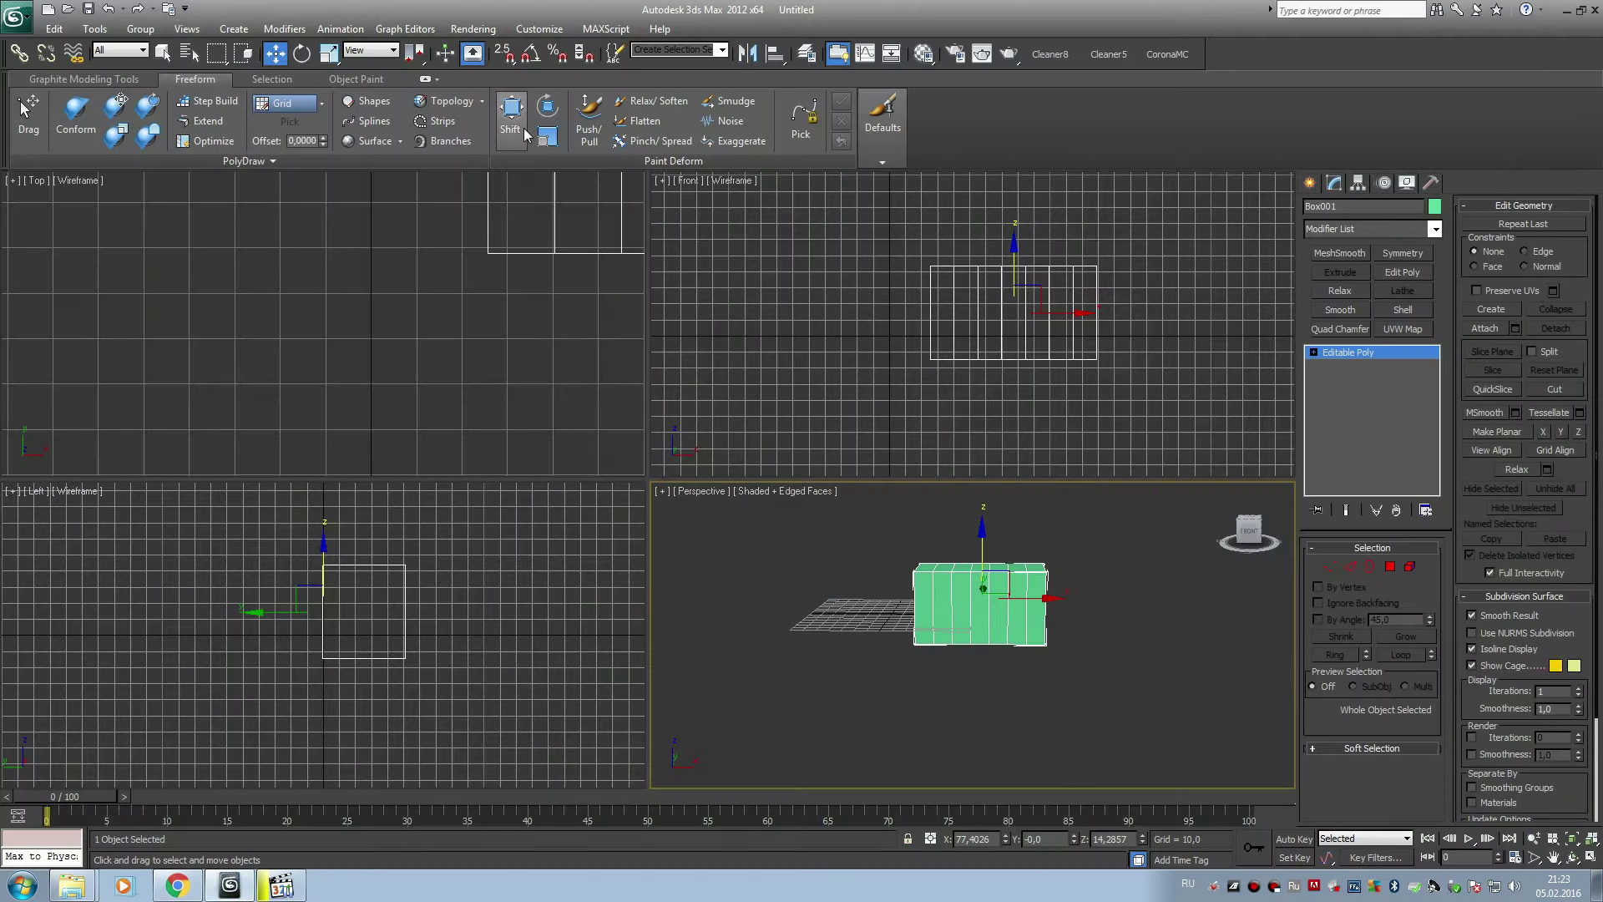
pyautogui.click(487, 32)
pyautogui.moveTo(535, 31)
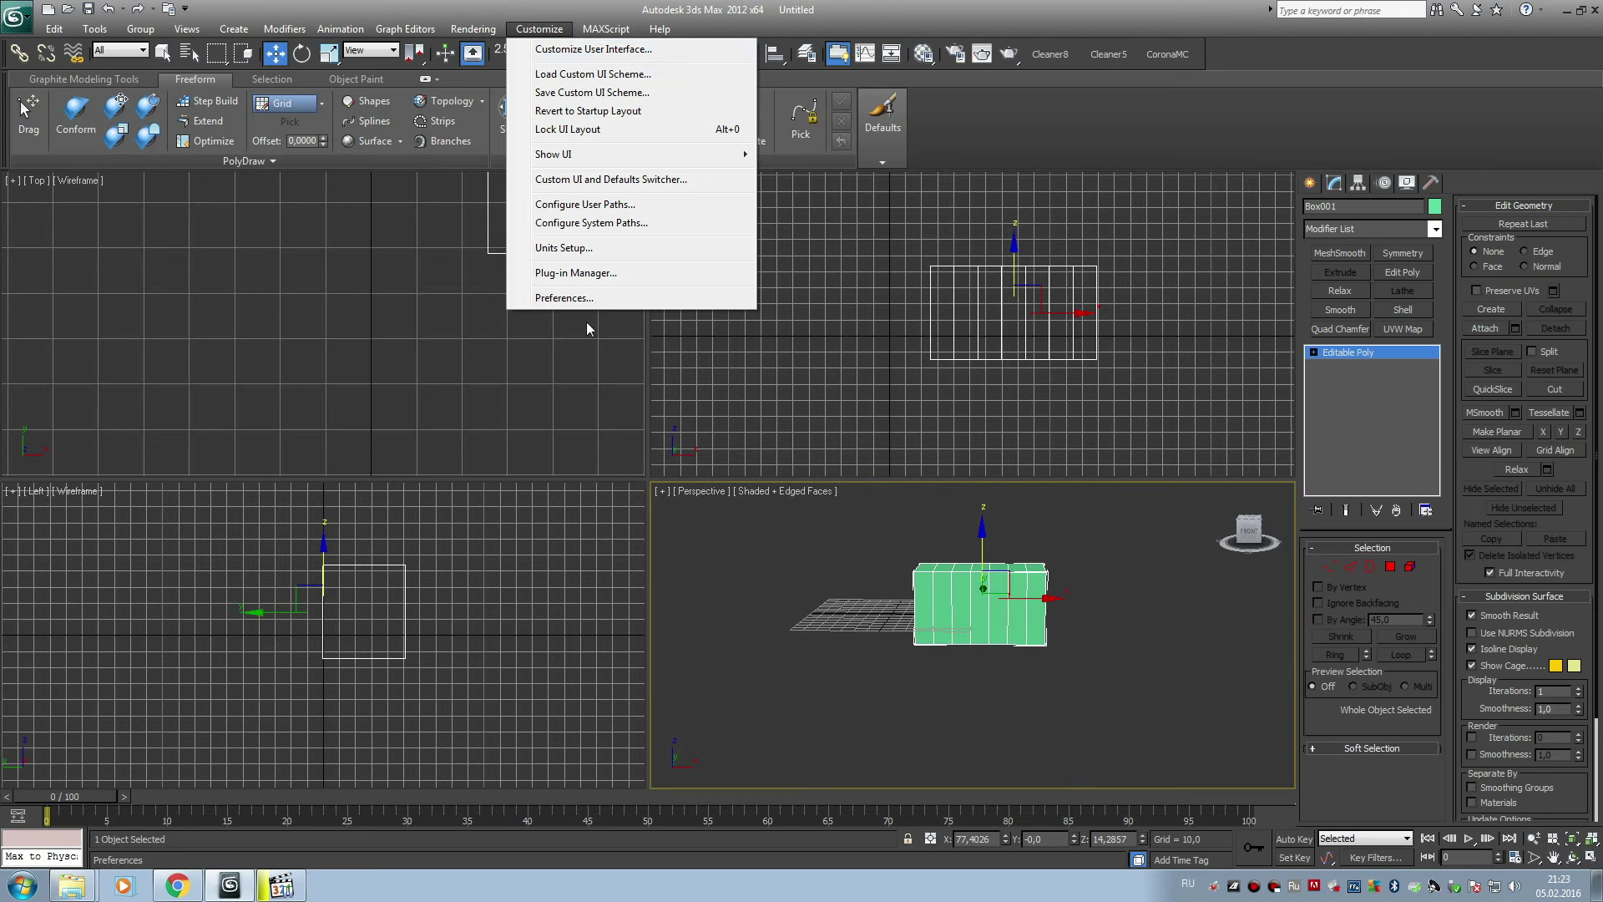
pyautogui.click(584, 298)
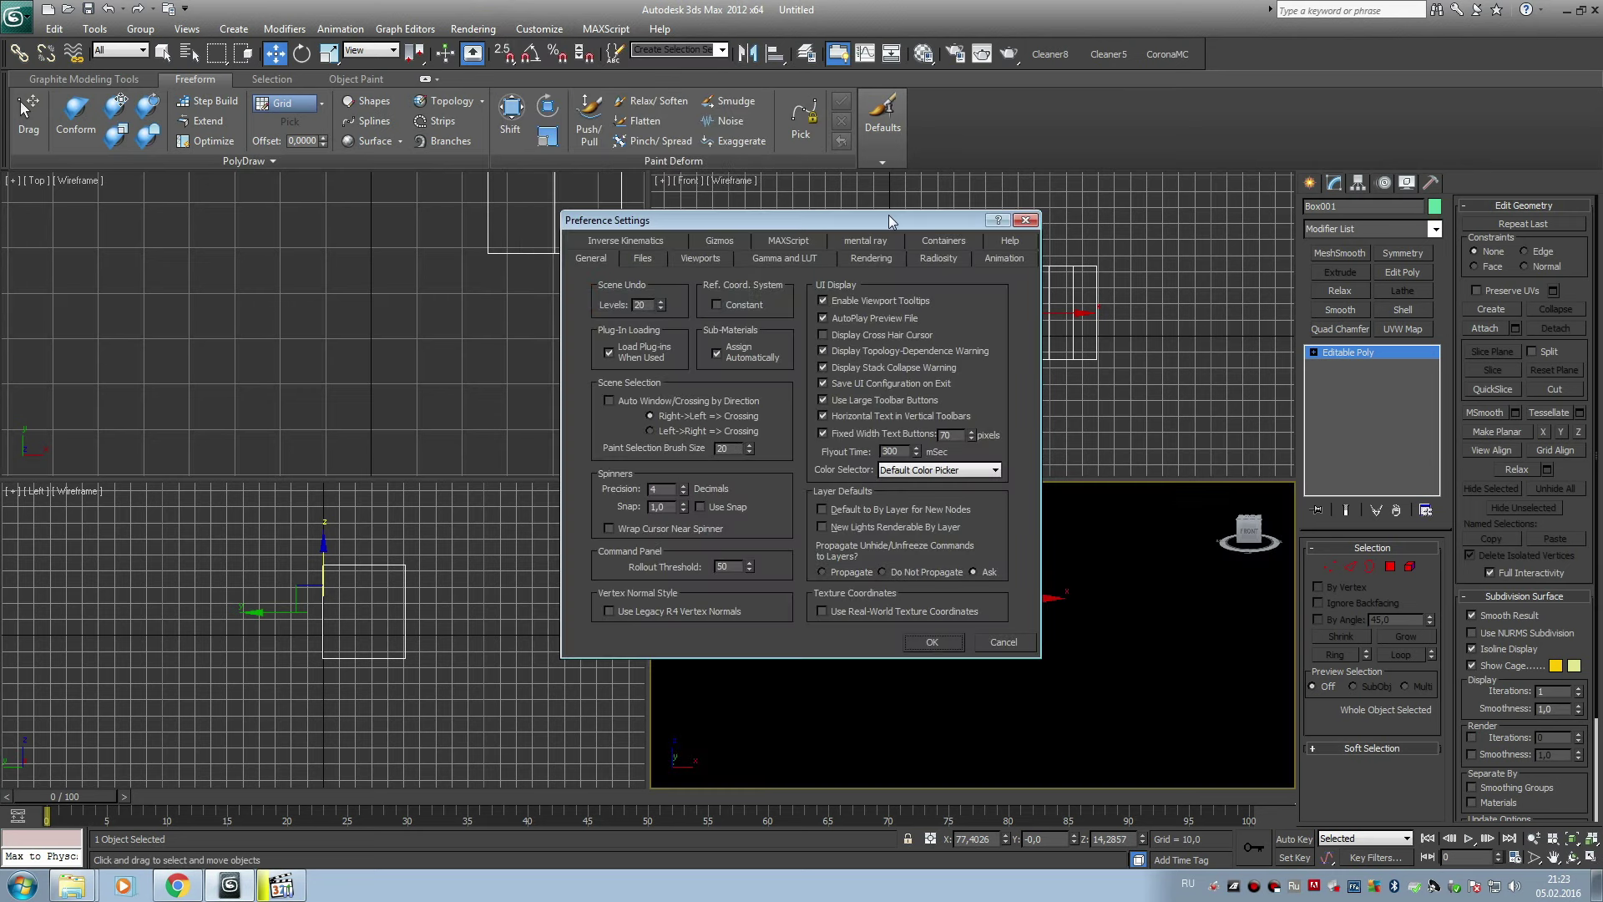
pyautogui.moveTo(889, 216); pyautogui.dragTo(924, 207)
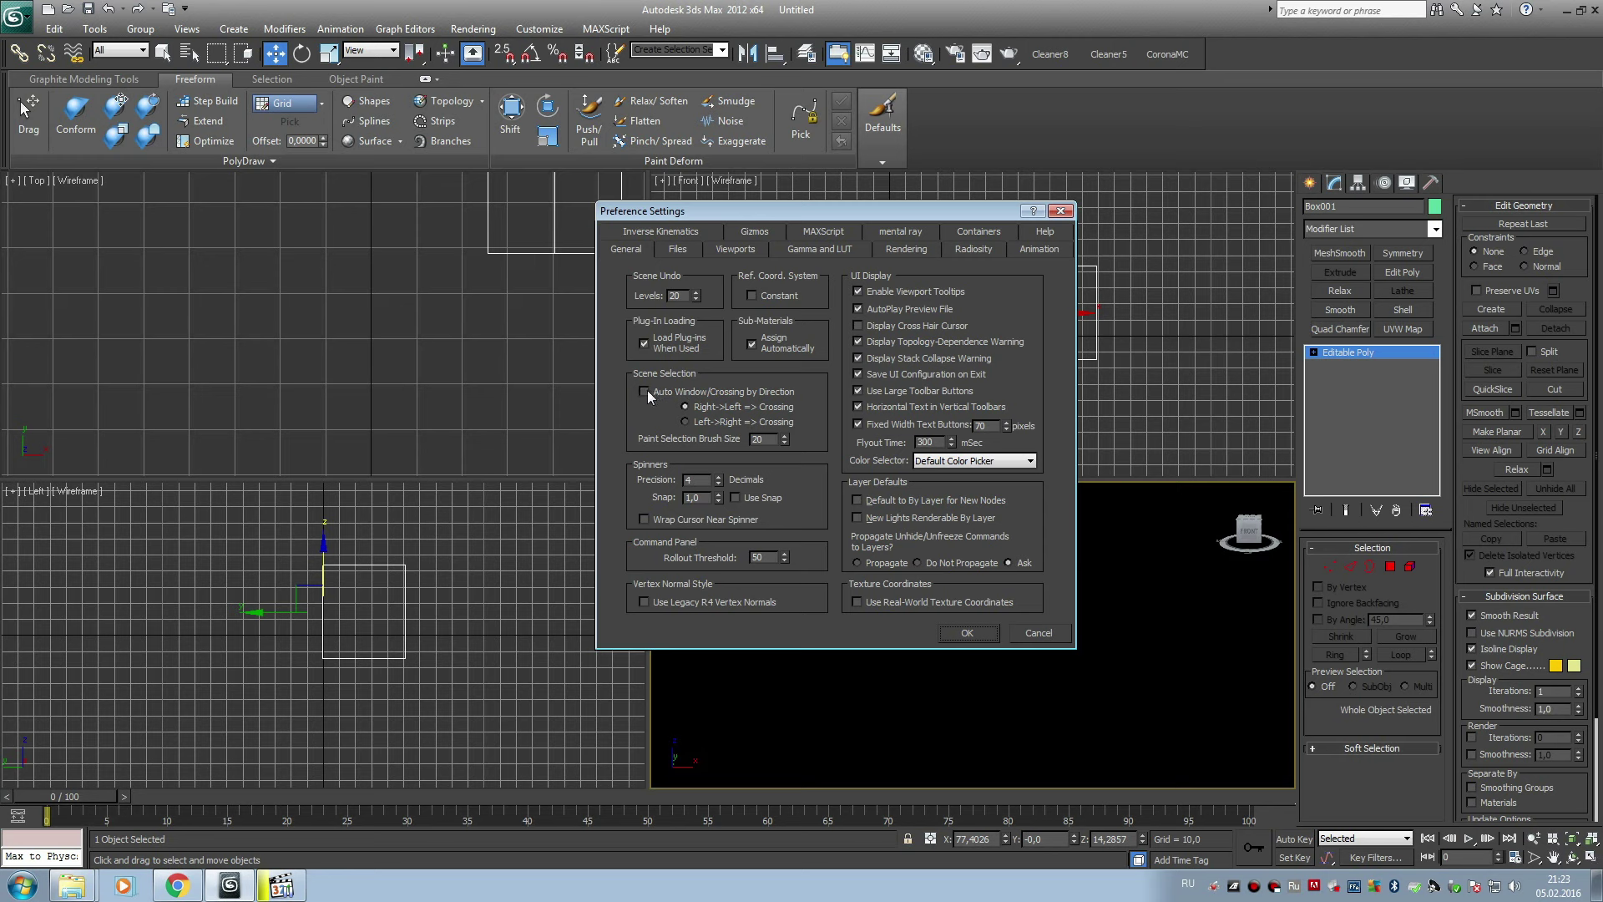
pyautogui.click(686, 421)
pyautogui.click(685, 406)
pyautogui.click(644, 392)
pyautogui.click(968, 633)
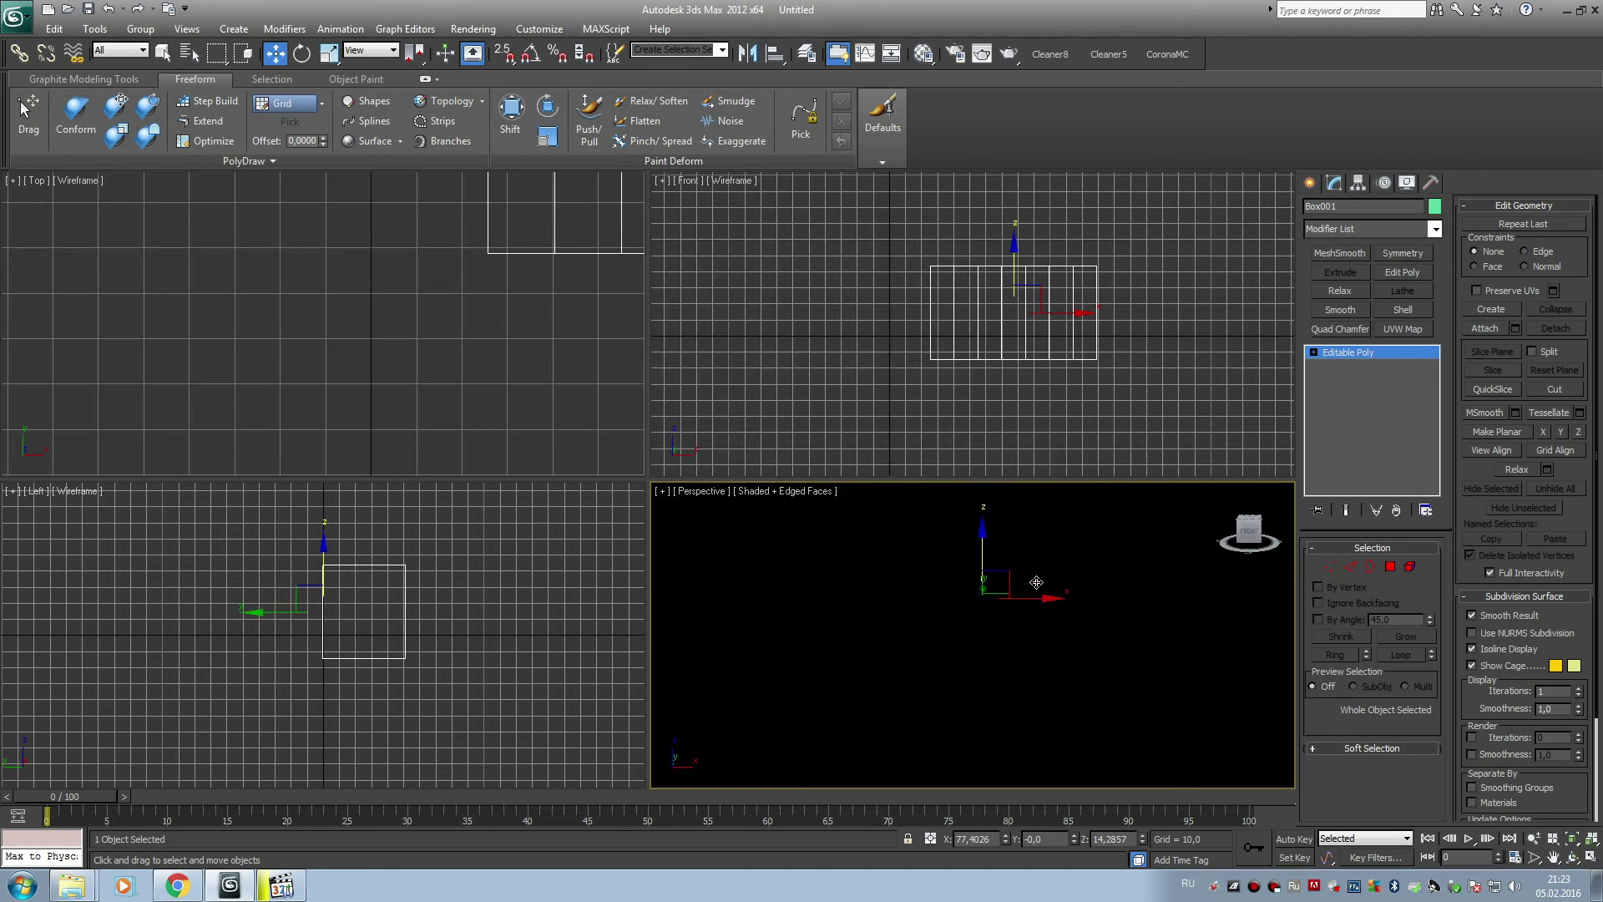
# Step: Enter the Polygon sub-object level of the box and clear its polygon selection
pyautogui.rightClick(1019, 596)
pyautogui.click(1024, 599)
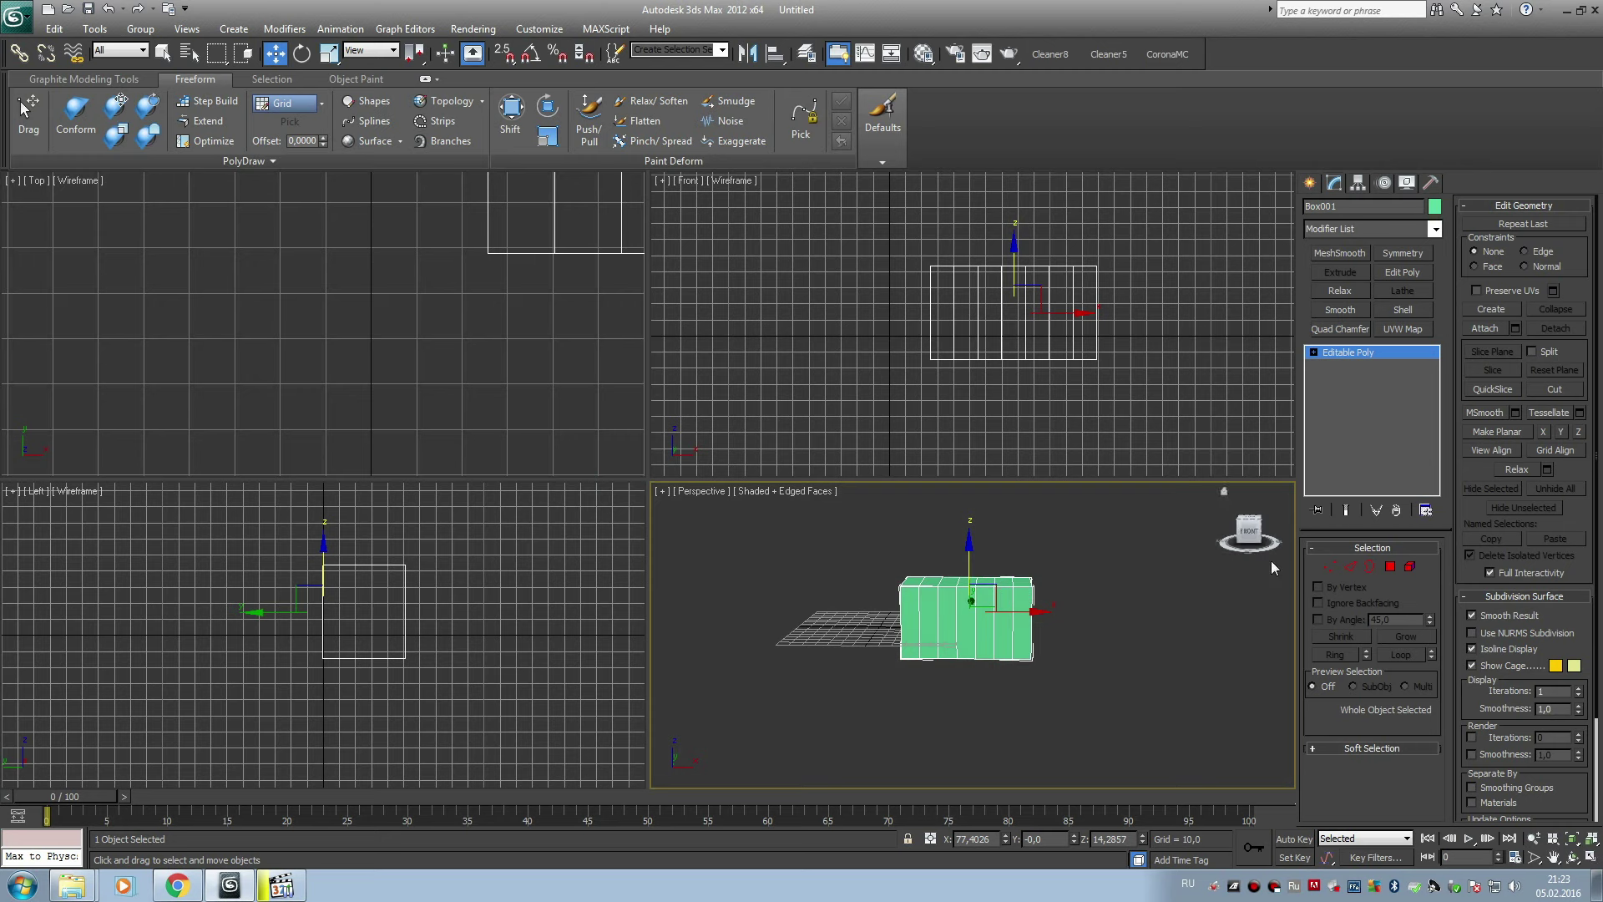
pyautogui.click(1389, 567)
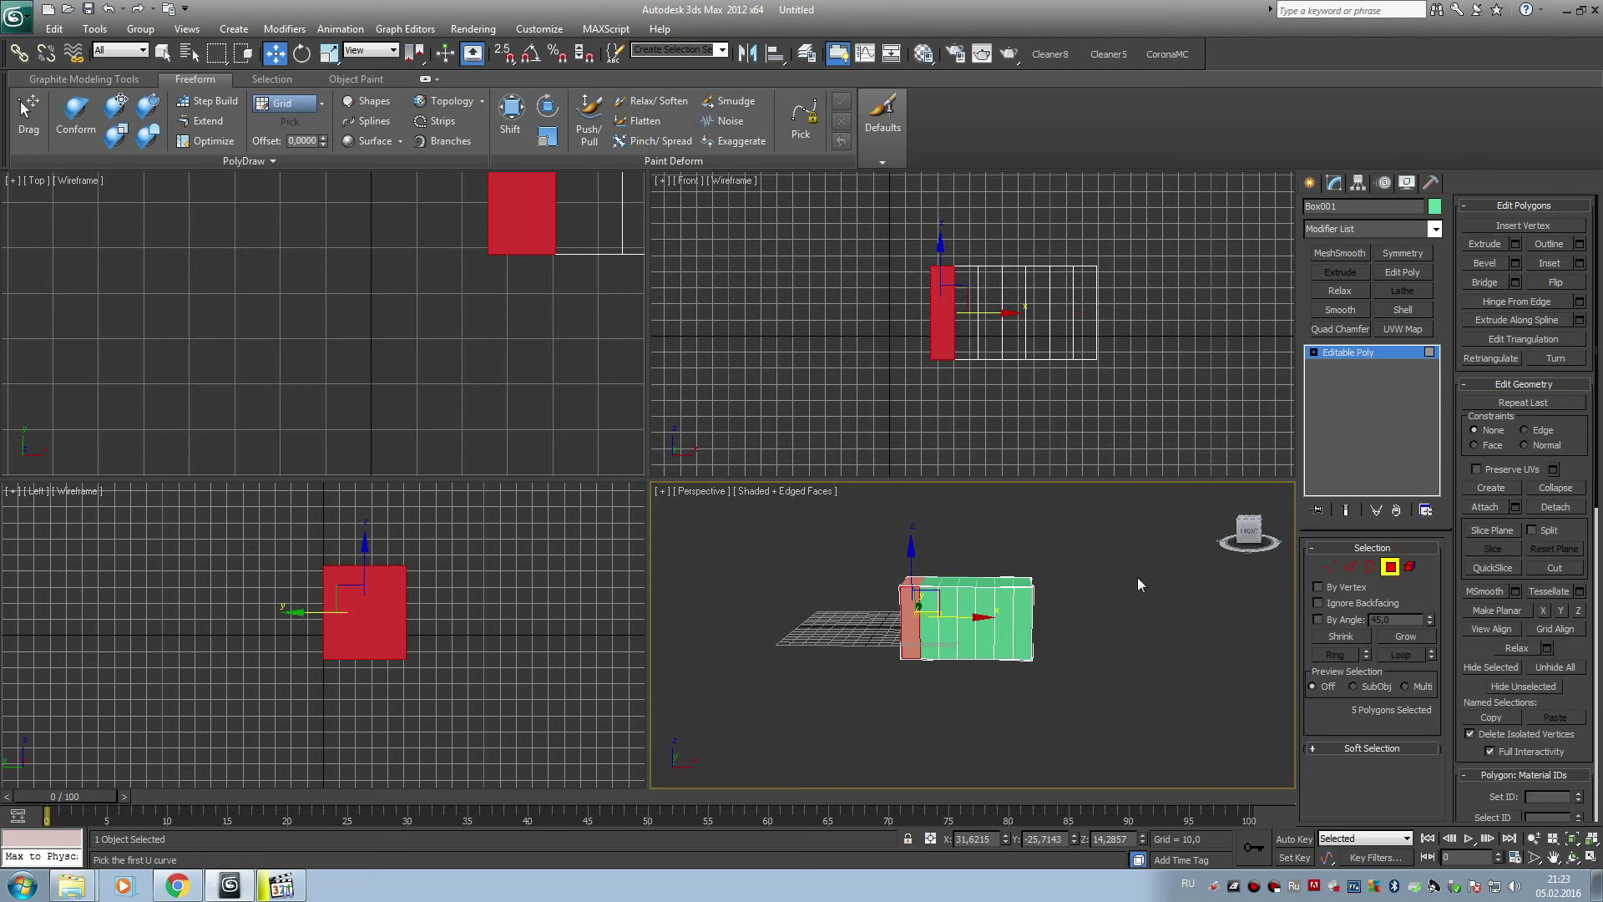
pyautogui.click(754, 514)
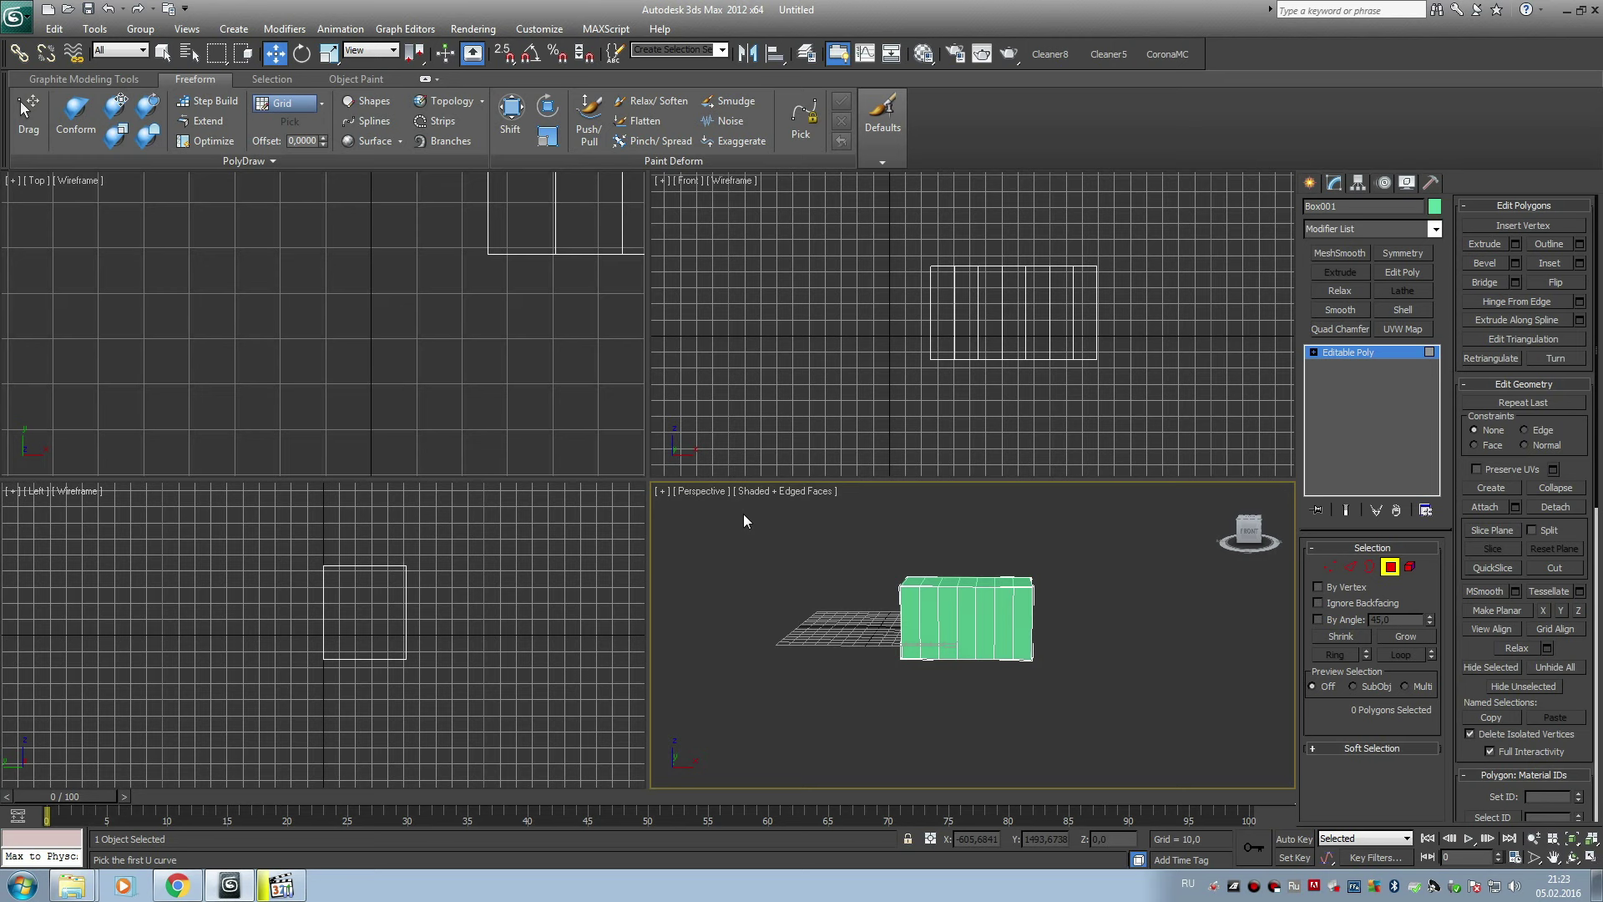
# Step: Alternate left-to-right window selections of polygons at the box's left end with right-to-left crossing selections at its right end
pyautogui.moveTo(743, 515); pyautogui.dragTo(933, 688)
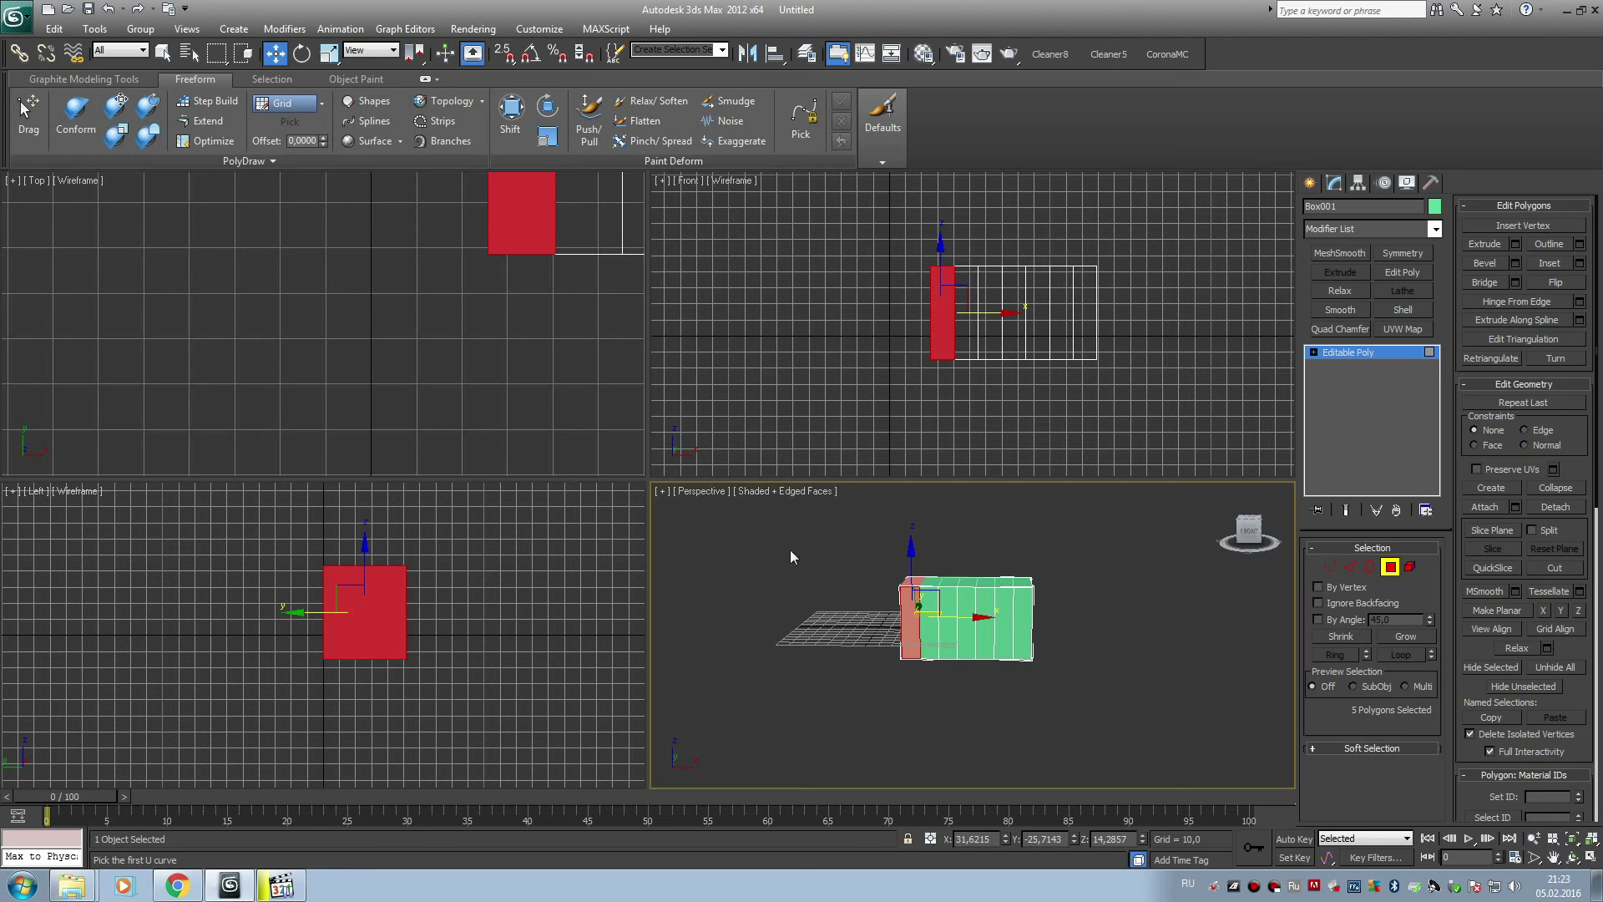
pyautogui.moveTo(753, 514)
pyautogui.mouseDown()
pyautogui.moveTo(901, 679)
pyautogui.moveTo(948, 689)
pyautogui.mouseUp()
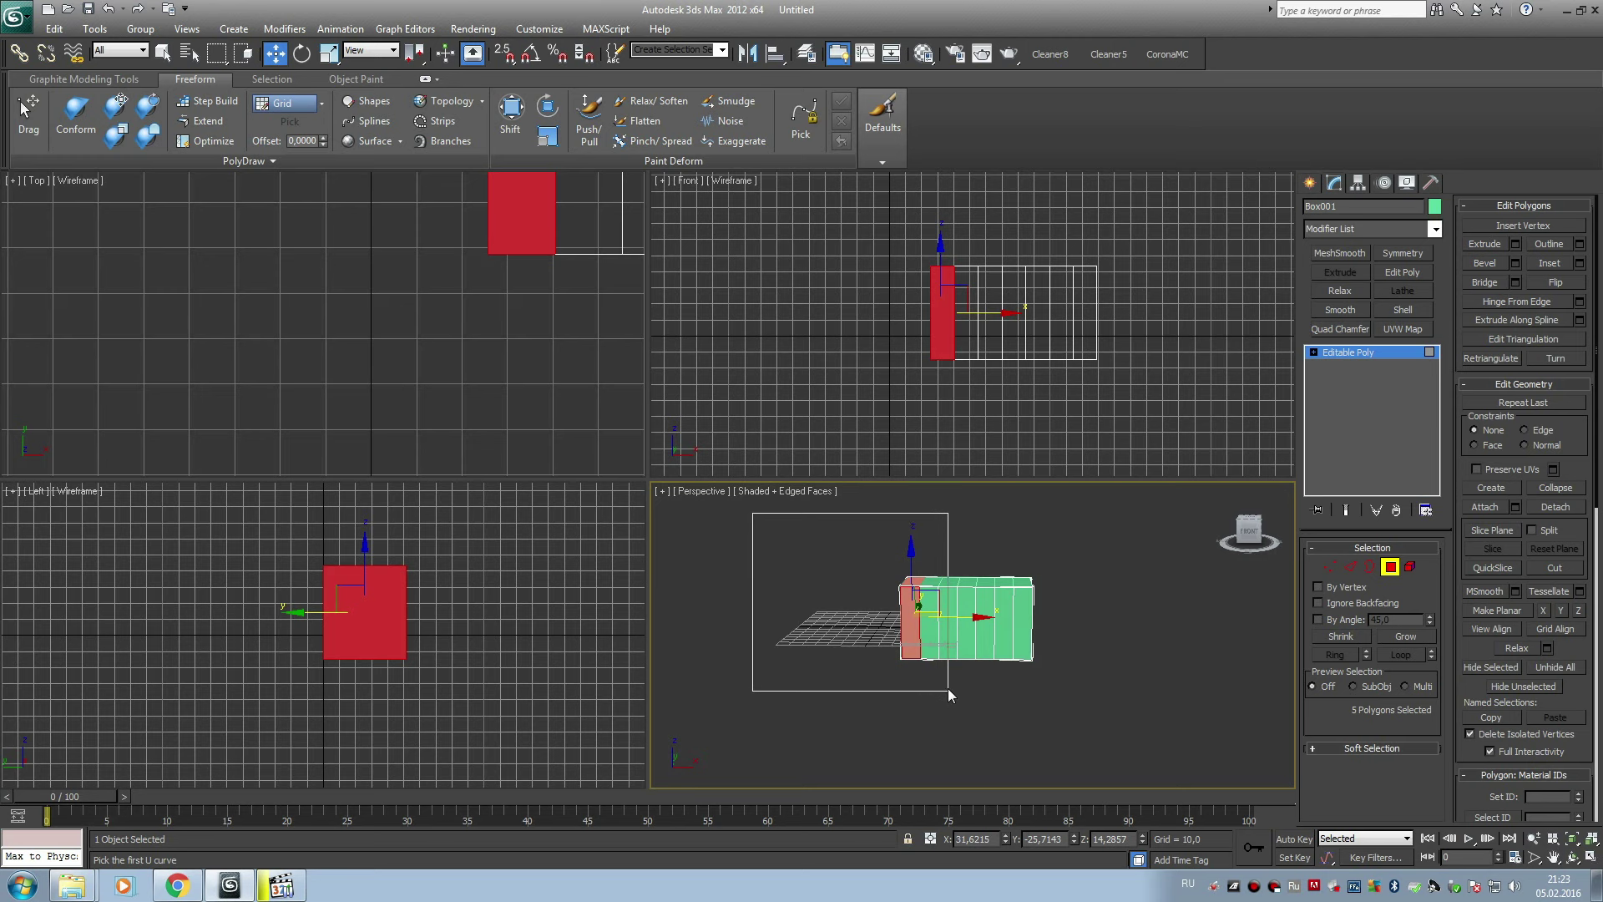
pyautogui.moveTo(949, 689); pyautogui.dragTo(948, 688)
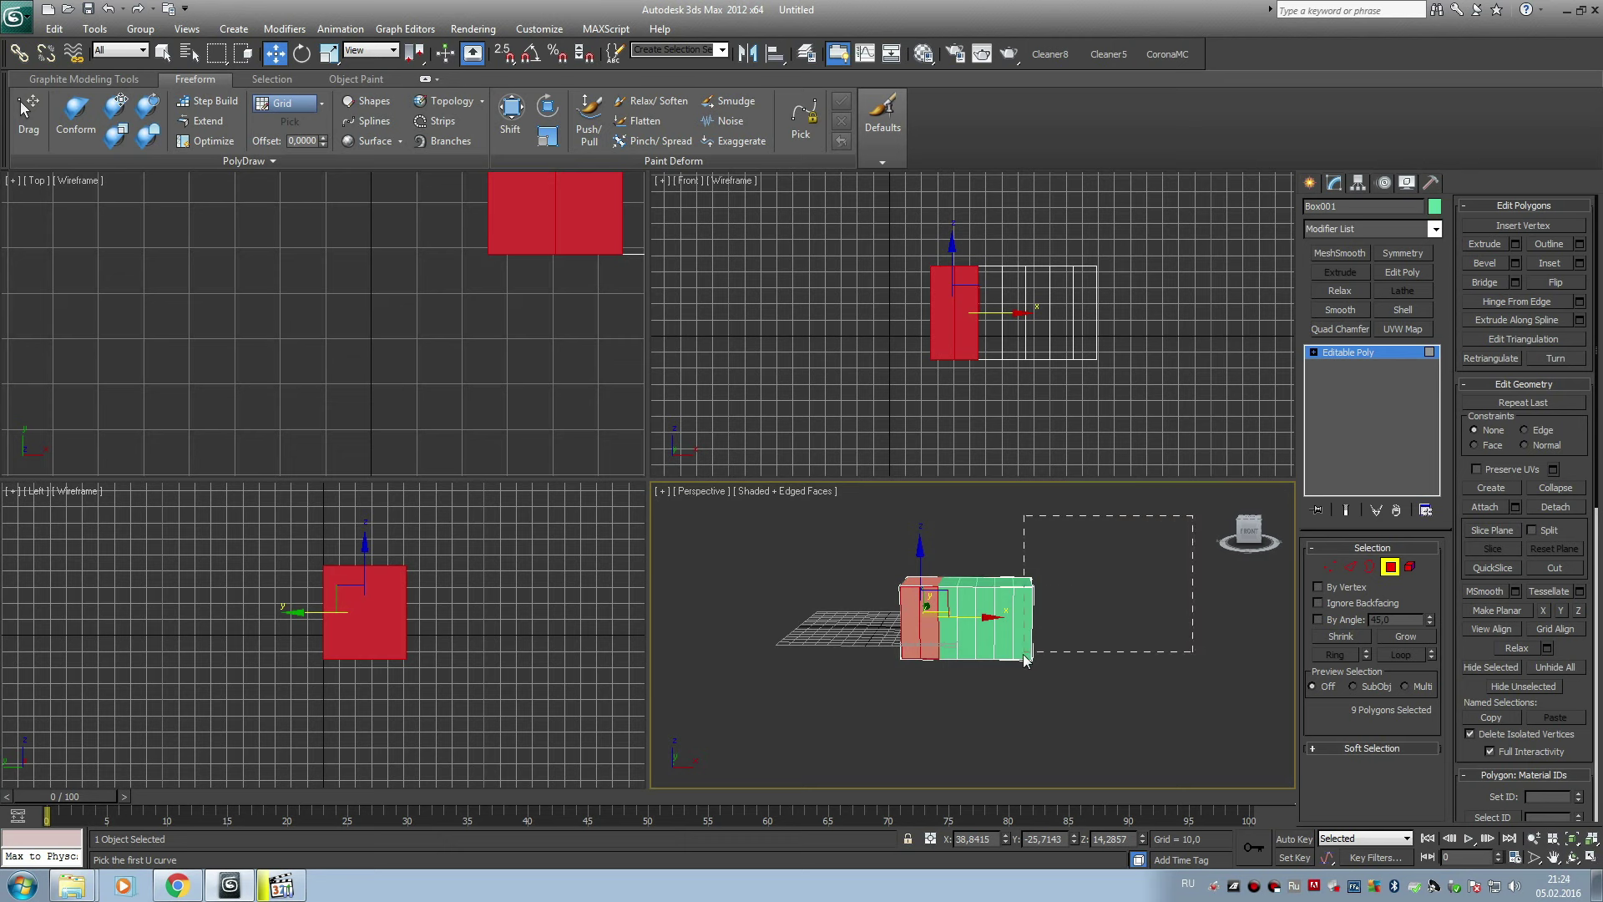
pyautogui.moveTo(987, 672); pyautogui.dragTo(985, 684)
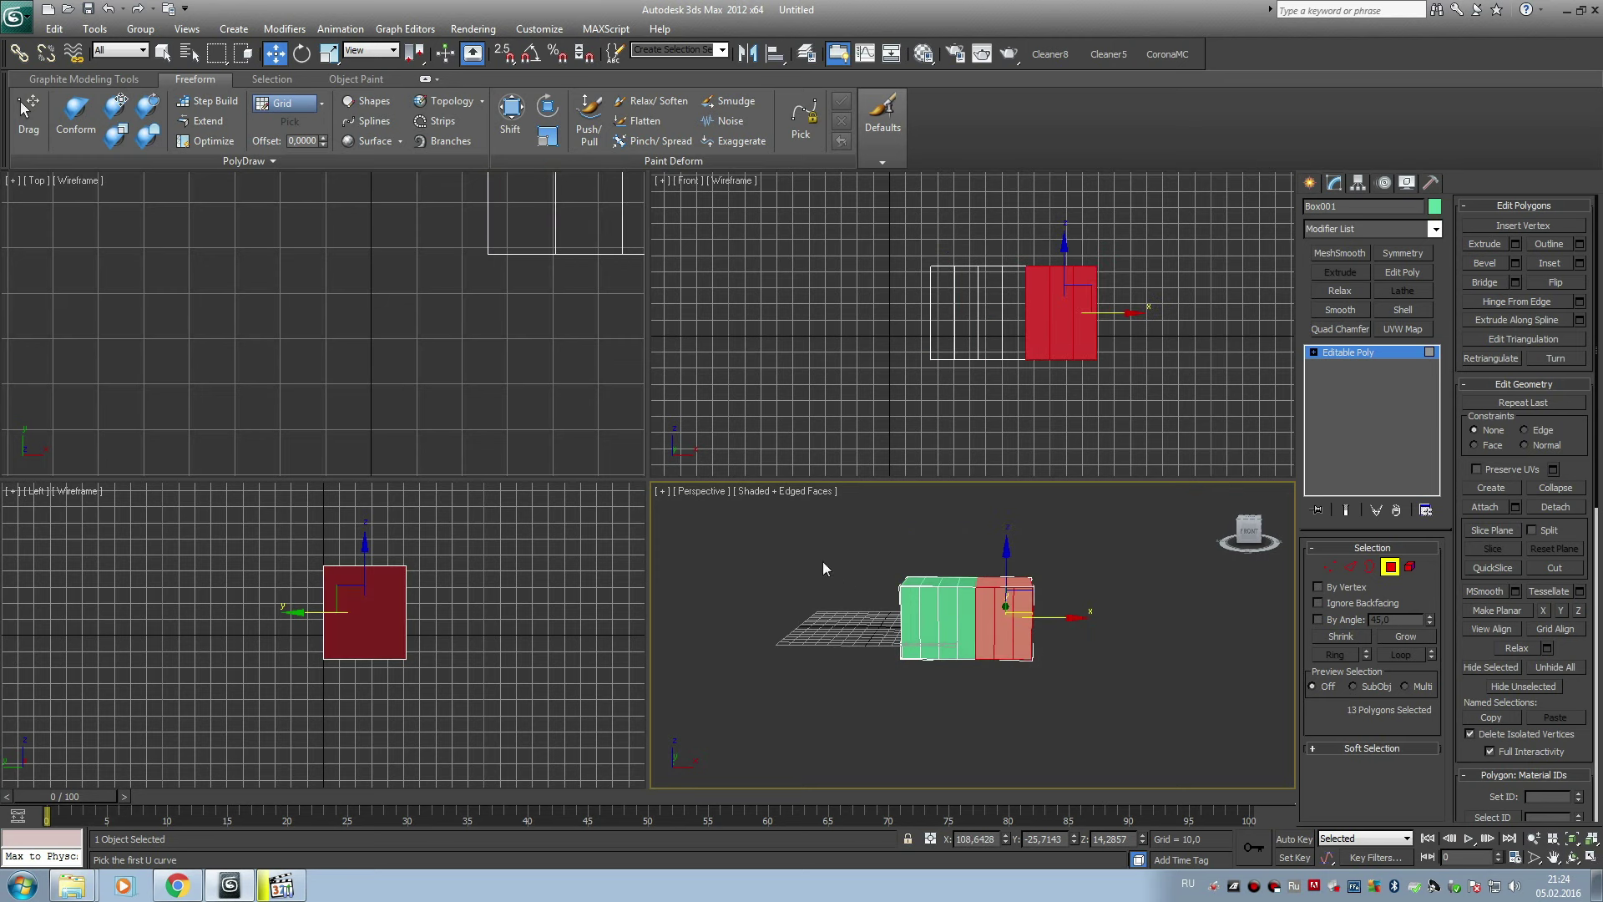
pyautogui.moveTo(774, 531); pyautogui.dragTo(949, 681)
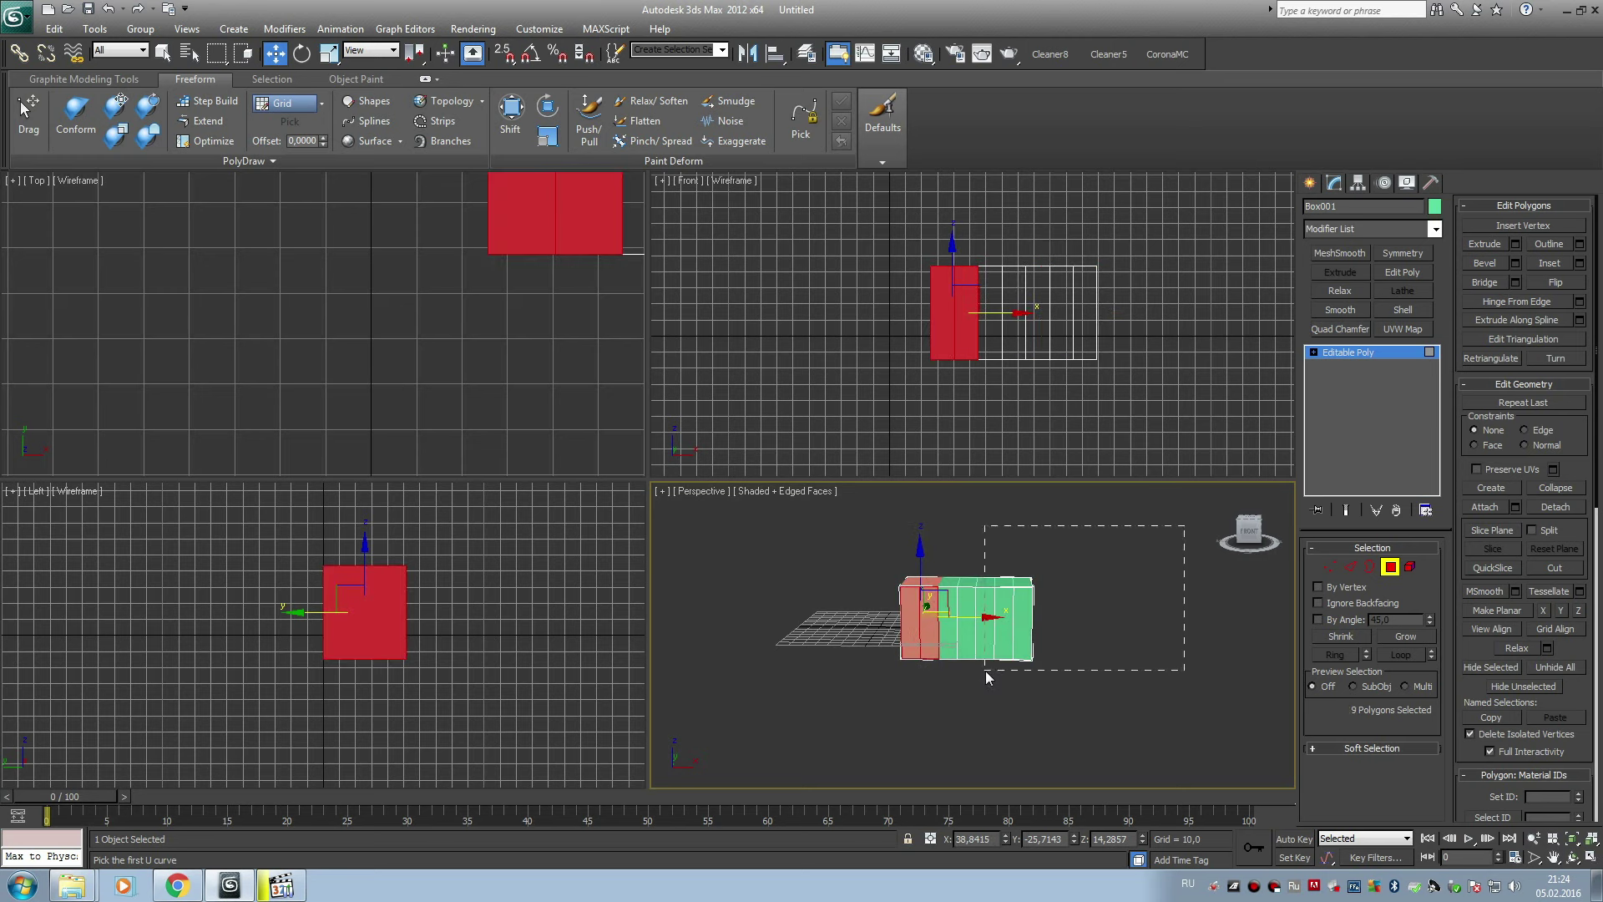
pyautogui.moveTo(985, 670); pyautogui.dragTo(985, 669)
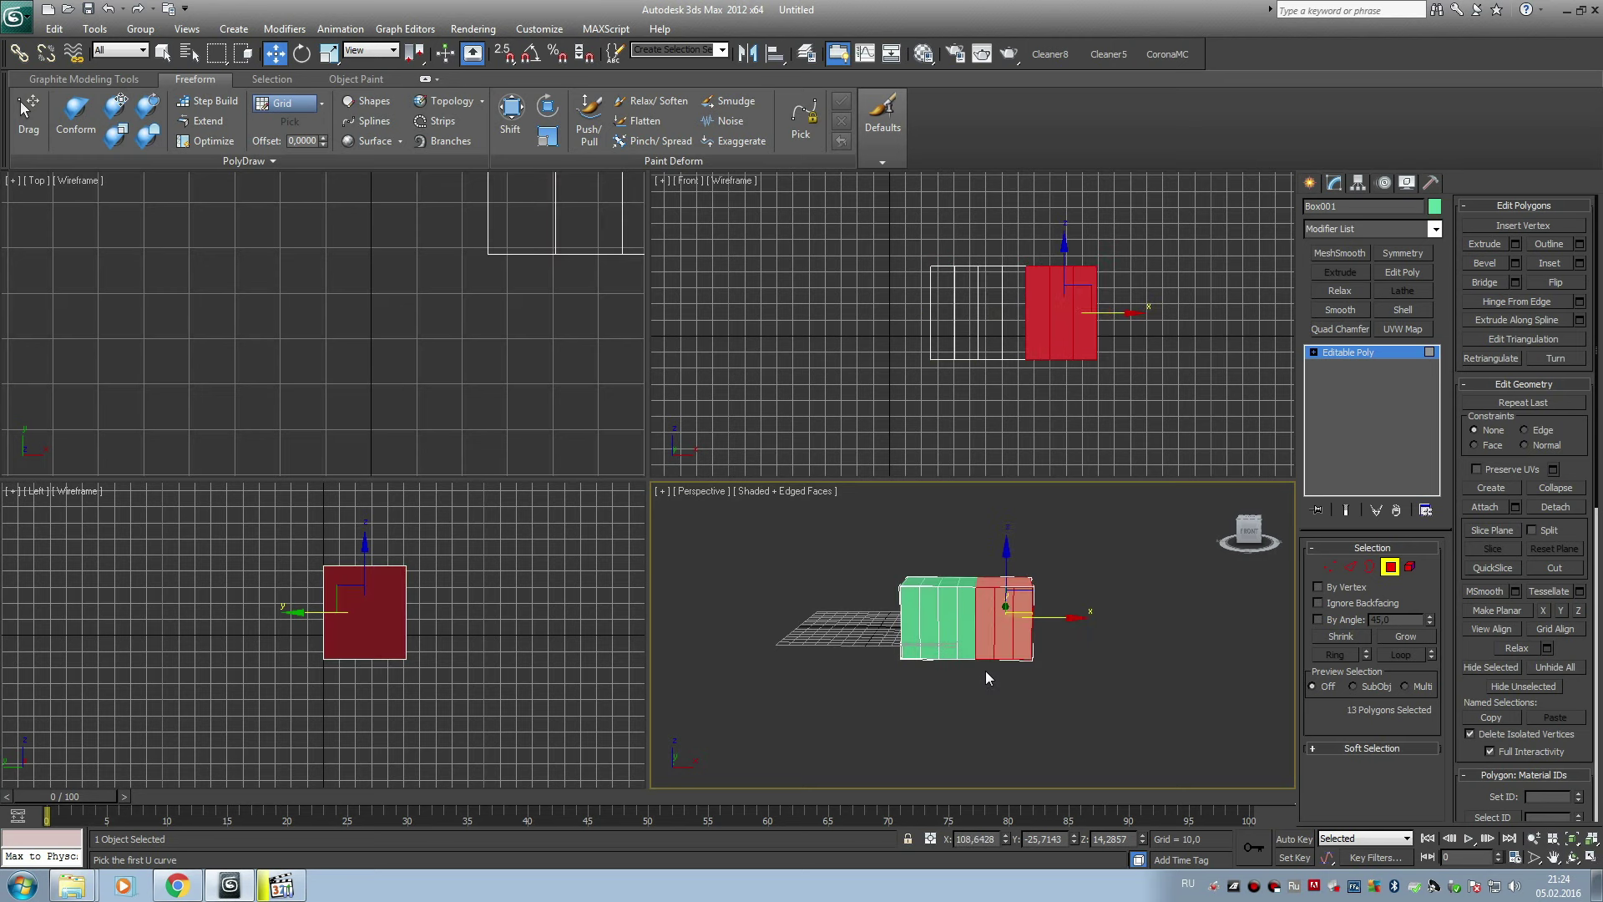
pyautogui.click(1390, 567)
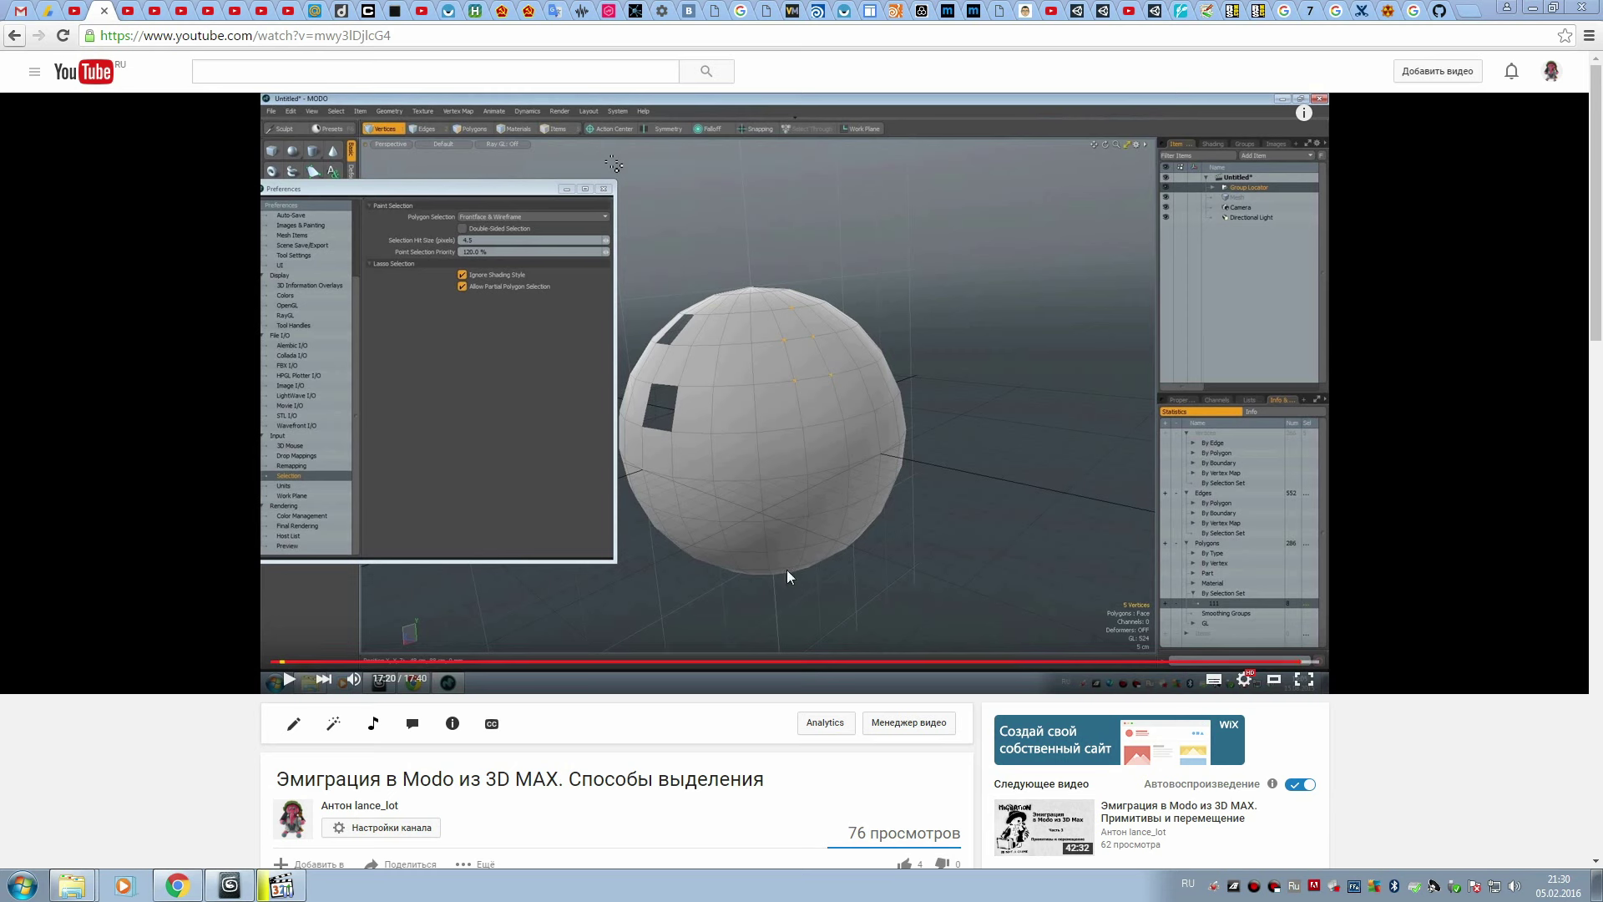
# Step: Play a short stretch of the Modo selection methods video and pause it on the Selection preferences
pyautogui.click(287, 681)
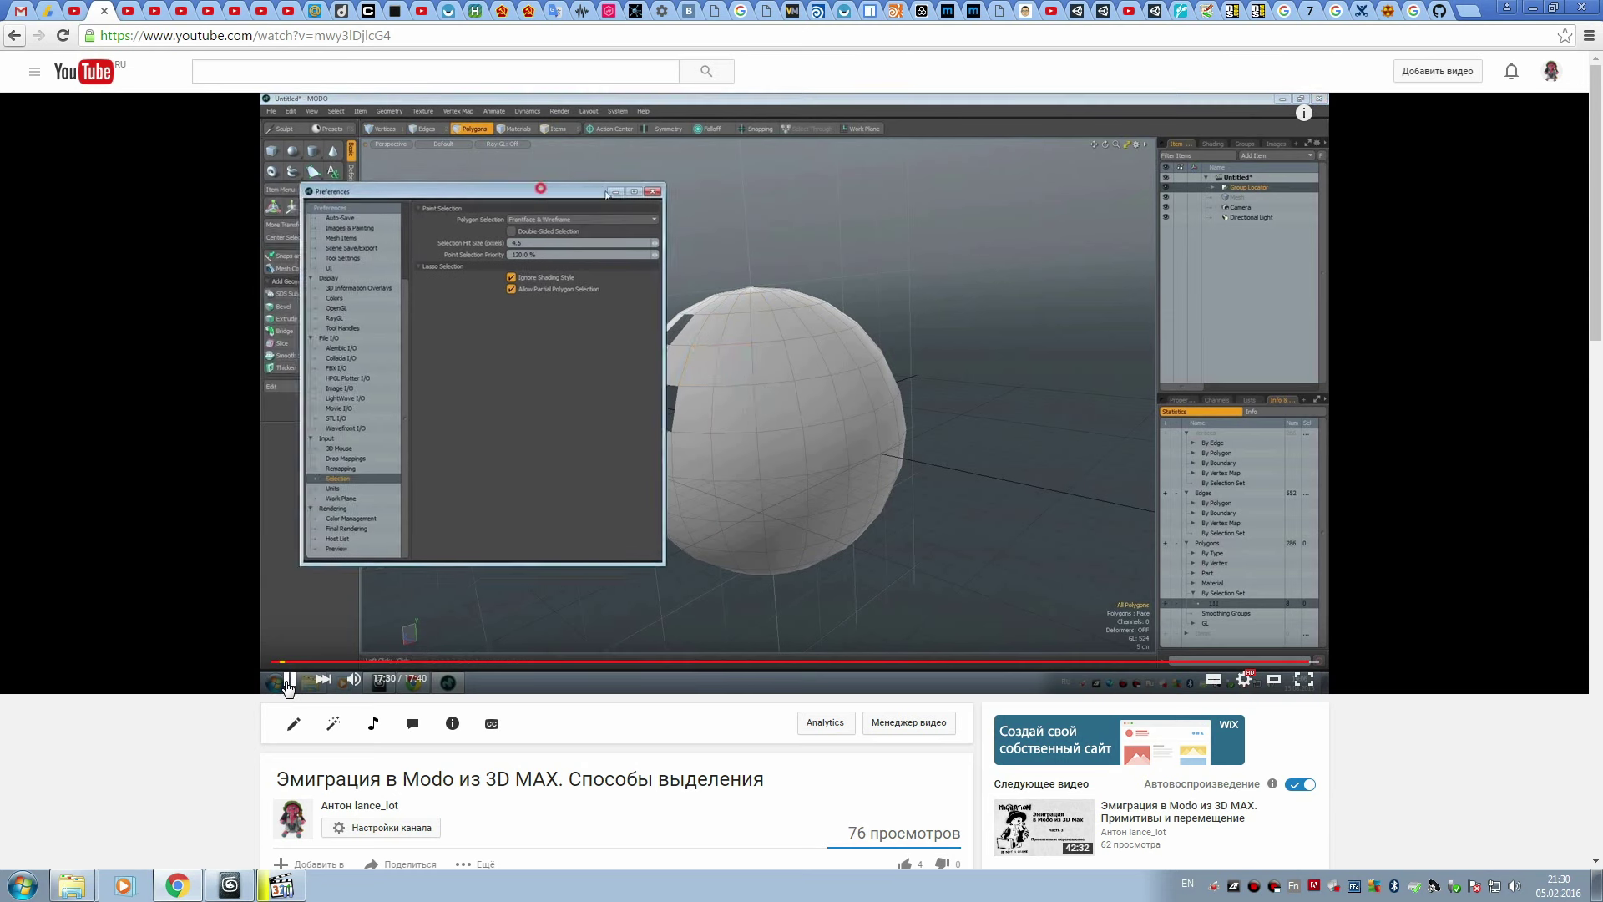
pyautogui.click(288, 680)
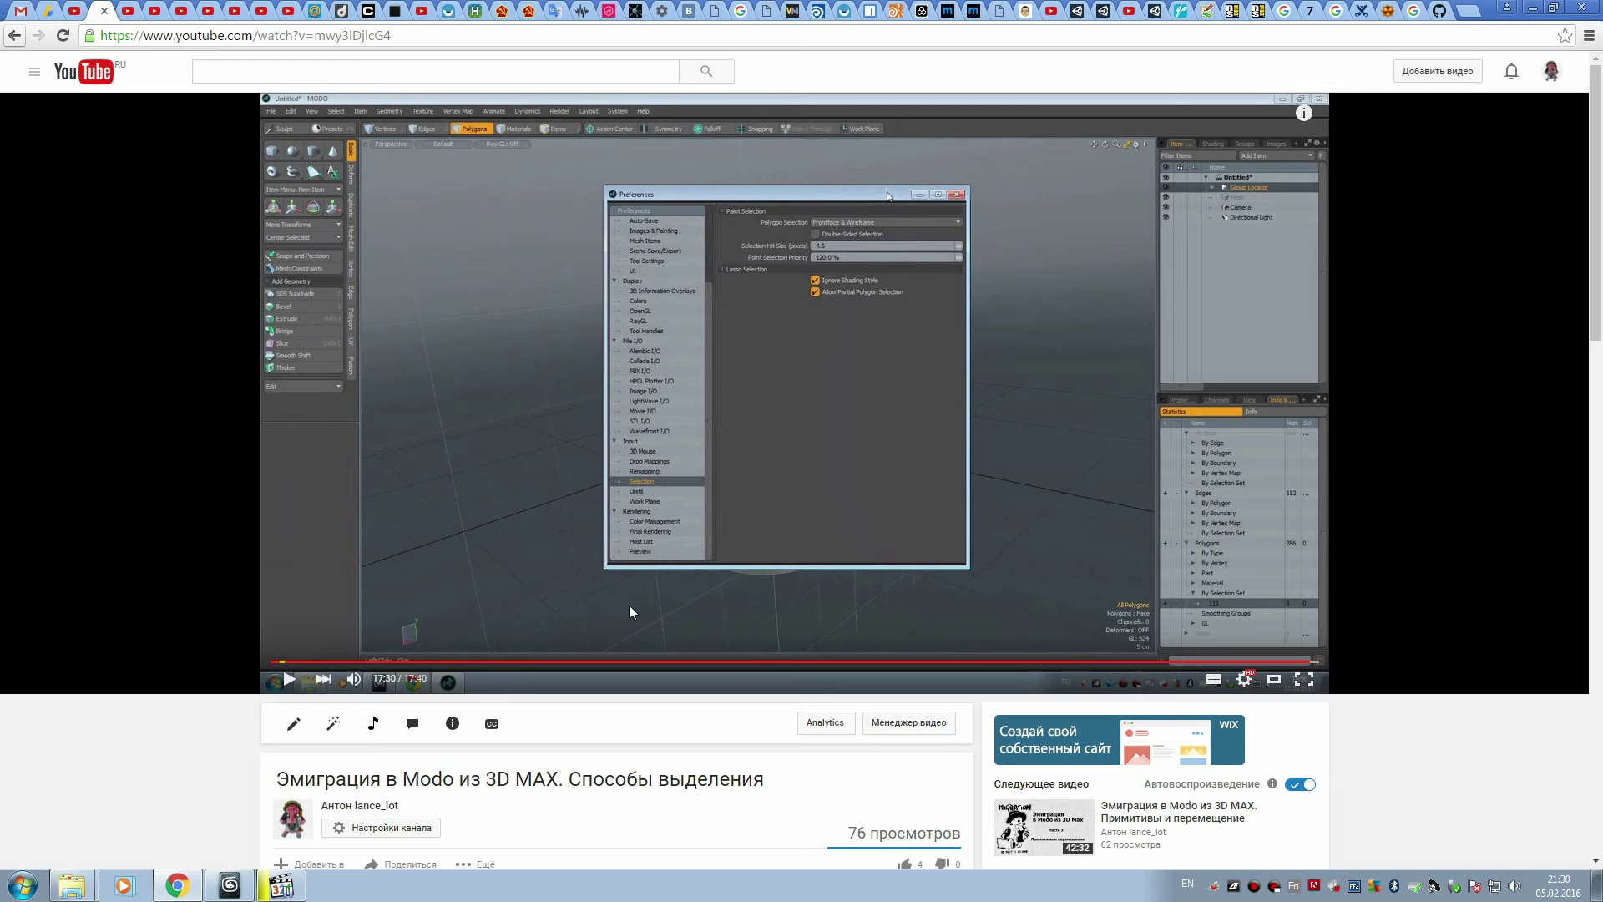
# Step: Switch to 3ds Max, select the left half of the box's polygons with the Rectangular Selection Region, and clear the selection
pyautogui.click(241, 891)
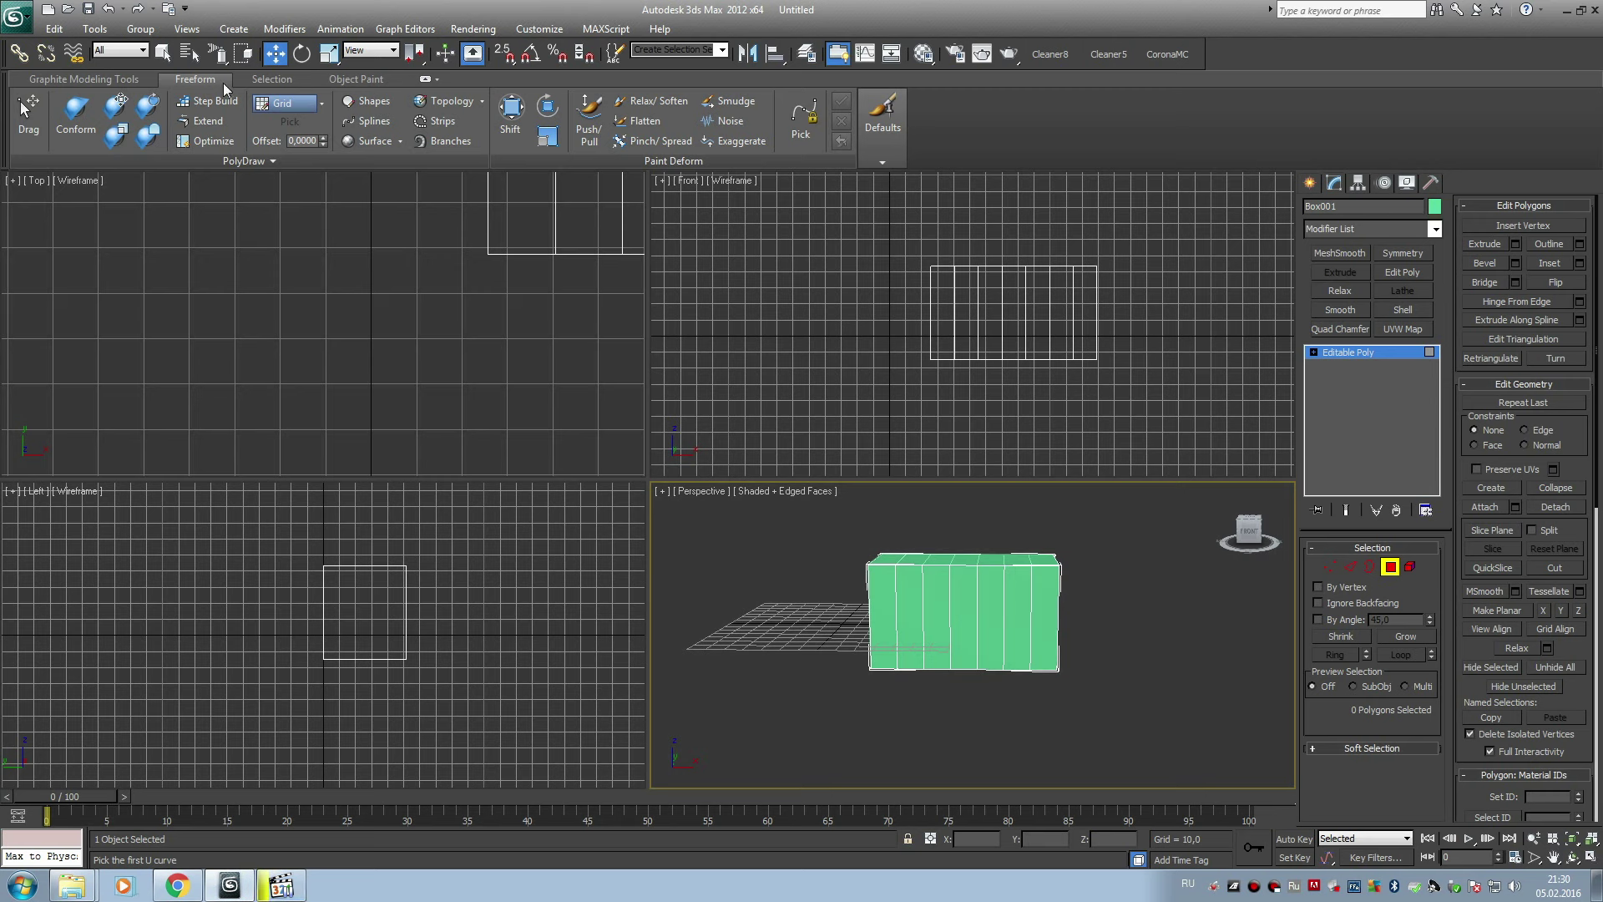
pyautogui.click(218, 55)
pyautogui.moveTo(218, 61)
pyautogui.mouseDown()
pyautogui.moveTo(222, 134)
pyautogui.moveTo(221, 87)
pyautogui.mouseUp()
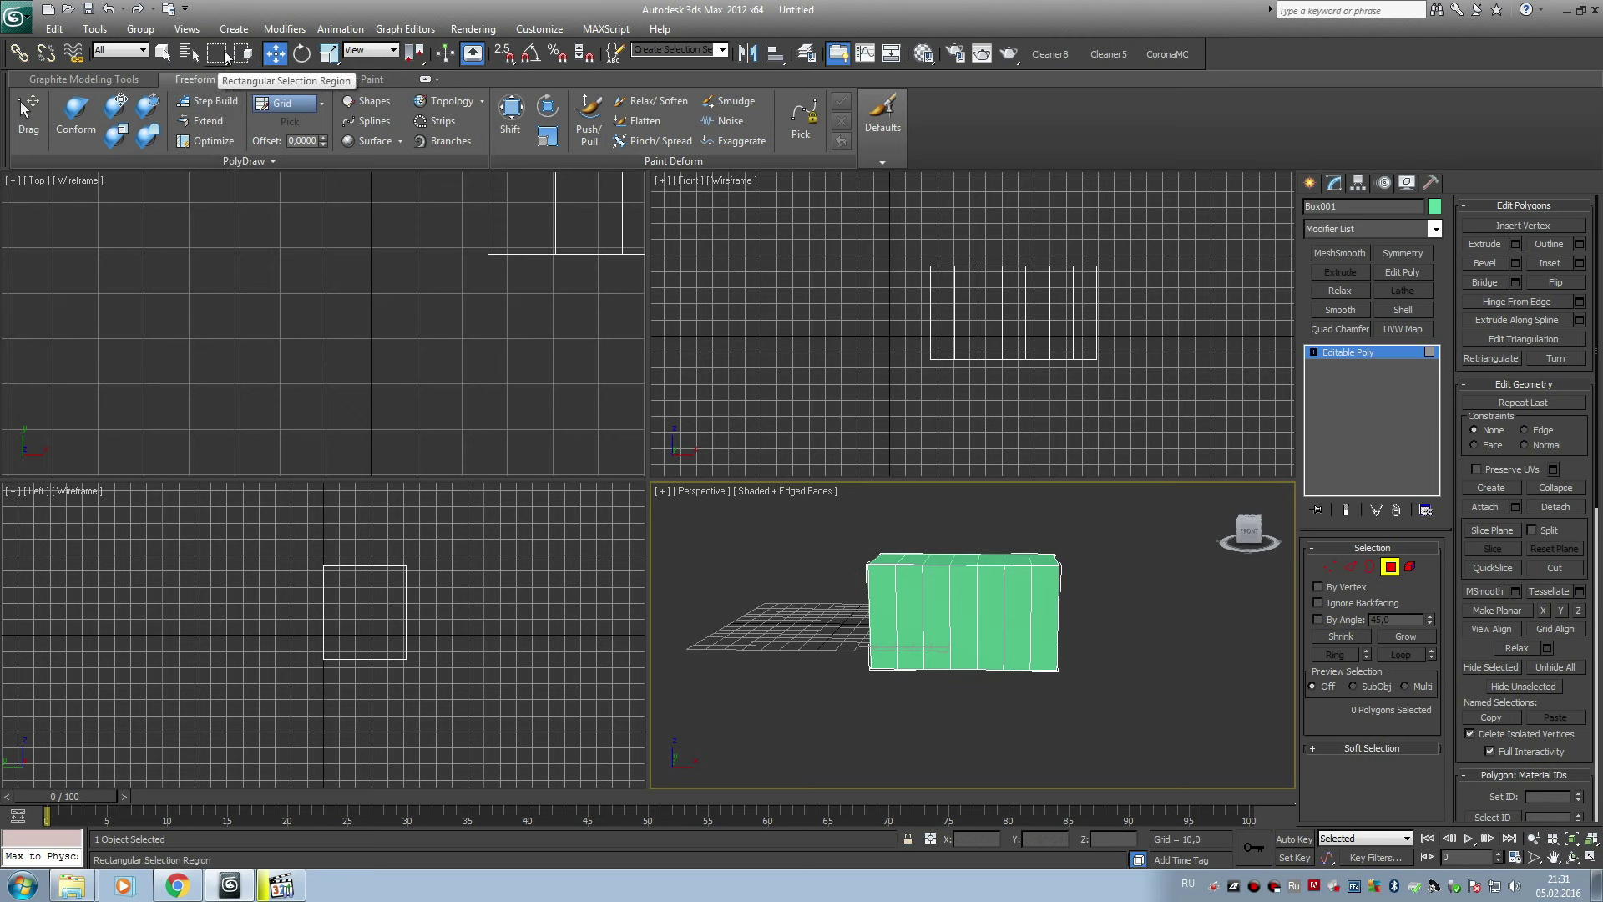
pyautogui.moveTo(781, 504); pyautogui.dragTo(969, 708)
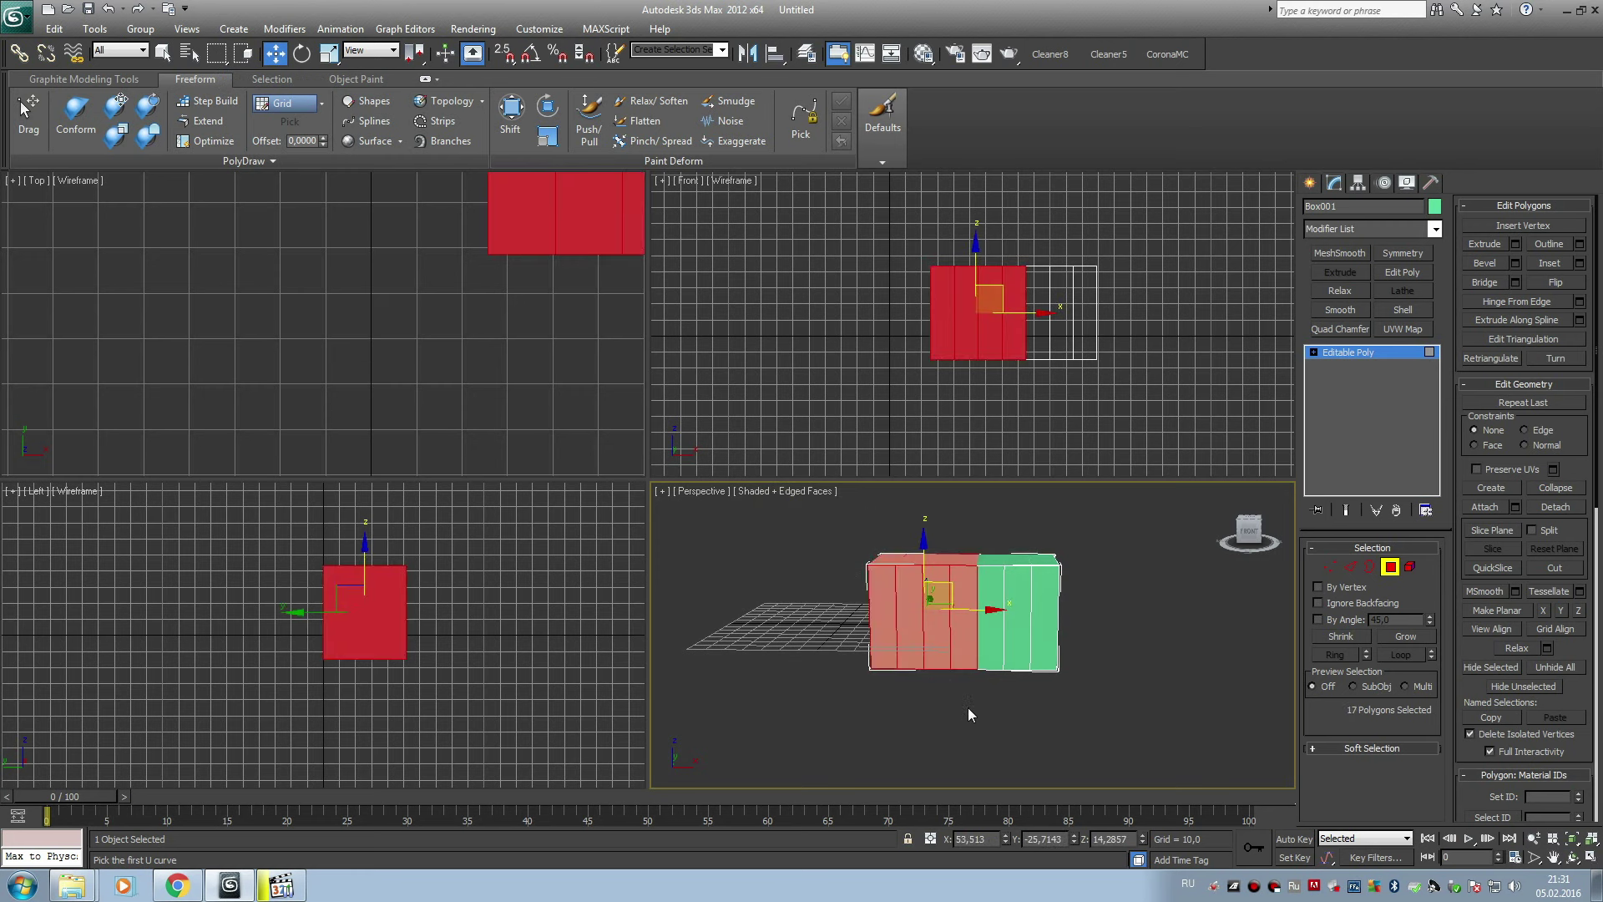
pyautogui.click(781, 555)
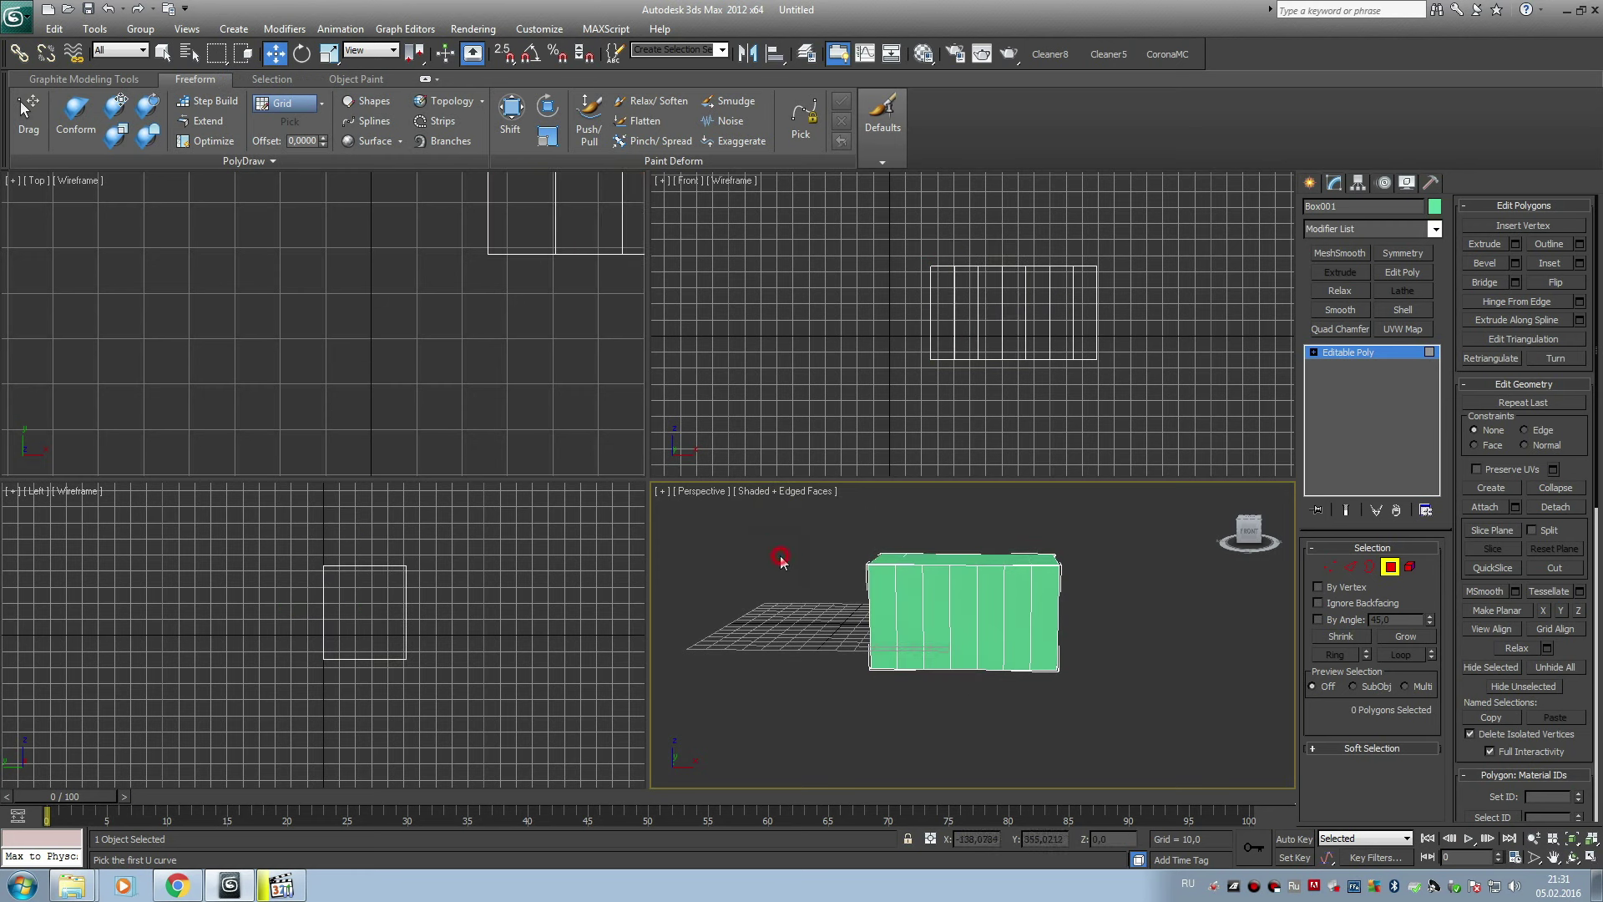
# Step: Change to the Paint Selection Region and paint a selection across the box's front polygons
pyautogui.moveTo(215, 54); pyautogui.dragTo(223, 189)
pyautogui.click(219, 54)
pyautogui.moveTo(798, 613); pyautogui.dragTo(1111, 622)
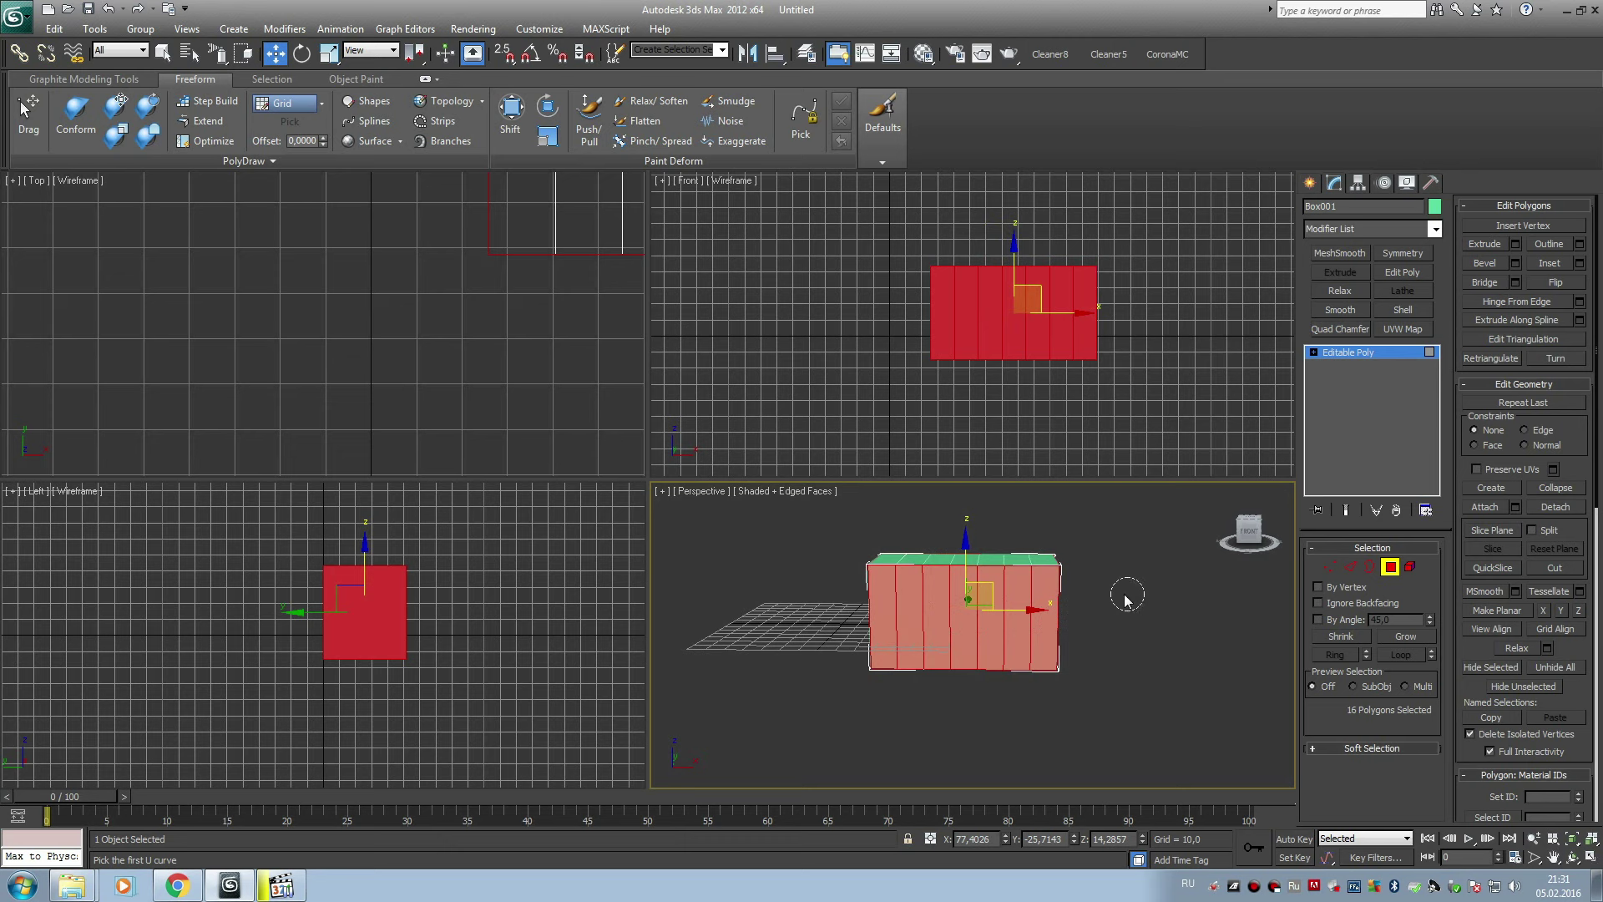
# Step: Turn on Auto Window/Crossing by Direction and enlarge the Paint Selection Brush Size in the preferences
pyautogui.click(539, 29)
pyautogui.click(575, 296)
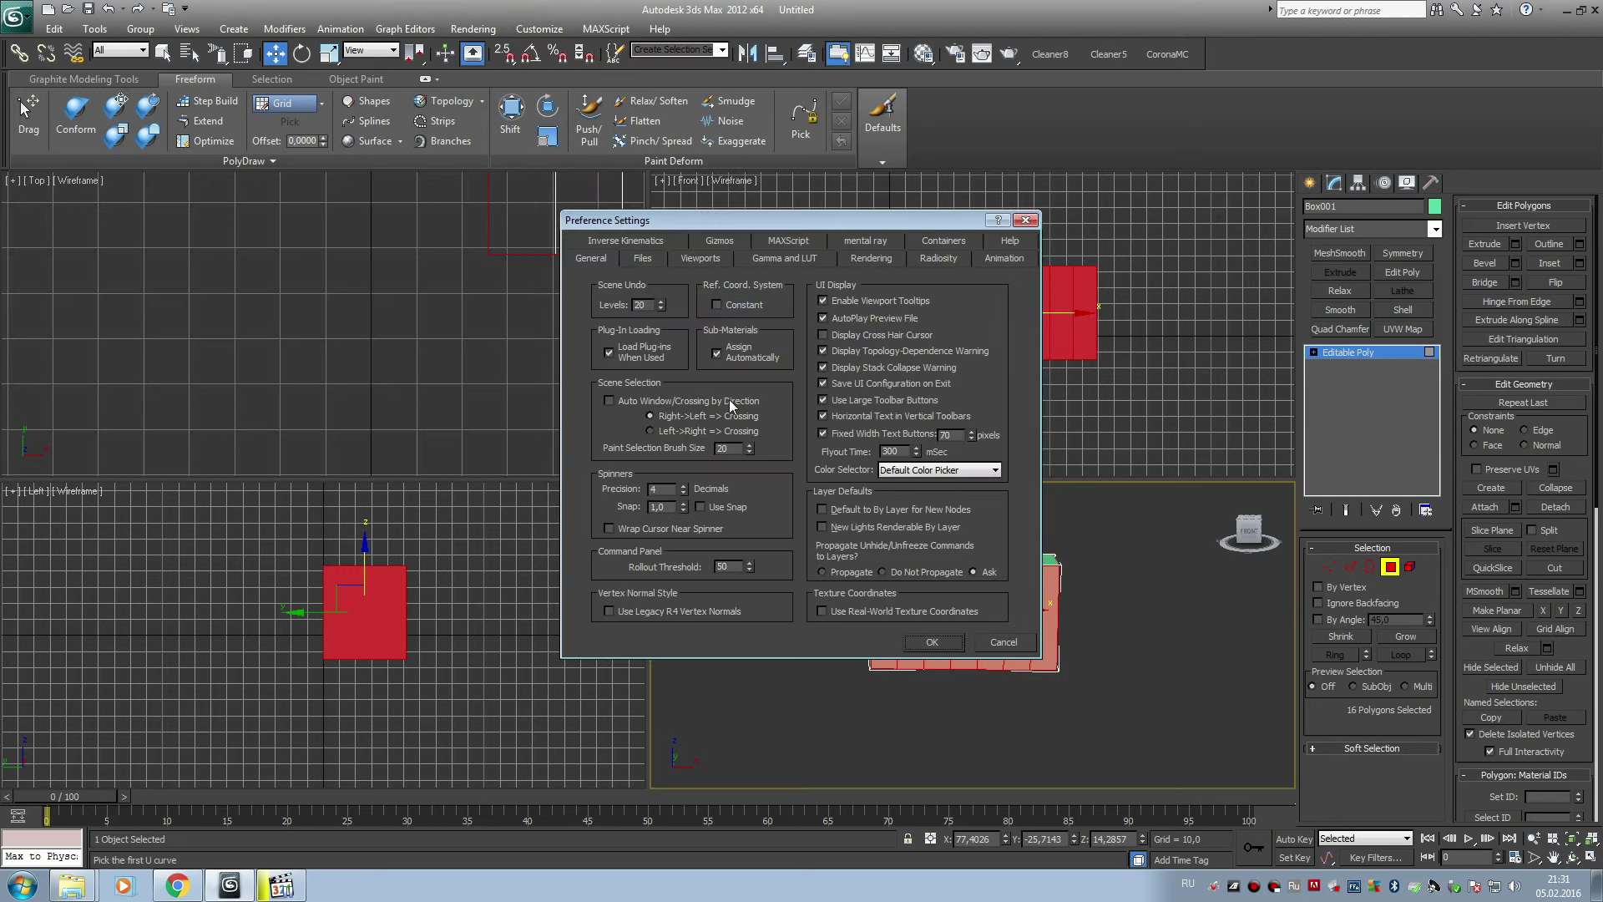
pyautogui.click(609, 401)
pyautogui.doubleClick(731, 448)
pyautogui.click(928, 642)
# Step: Paint-select polygons across the box with the enlarged brush, and reselect only those near its right end
pyautogui.moveTo(1136, 616)
pyautogui.mouseDown()
pyautogui.moveTo(1051, 611)
pyautogui.moveTo(1146, 606)
pyautogui.moveTo(925, 603)
pyautogui.moveTo(794, 572)
pyautogui.mouseUp()
pyautogui.moveTo(1152, 587)
pyautogui.mouseDown()
pyautogui.moveTo(1176, 565)
pyautogui.moveTo(1009, 610)
pyautogui.moveTo(978, 568)
pyautogui.moveTo(965, 637)
pyautogui.moveTo(933, 590)
pyautogui.mouseUp()
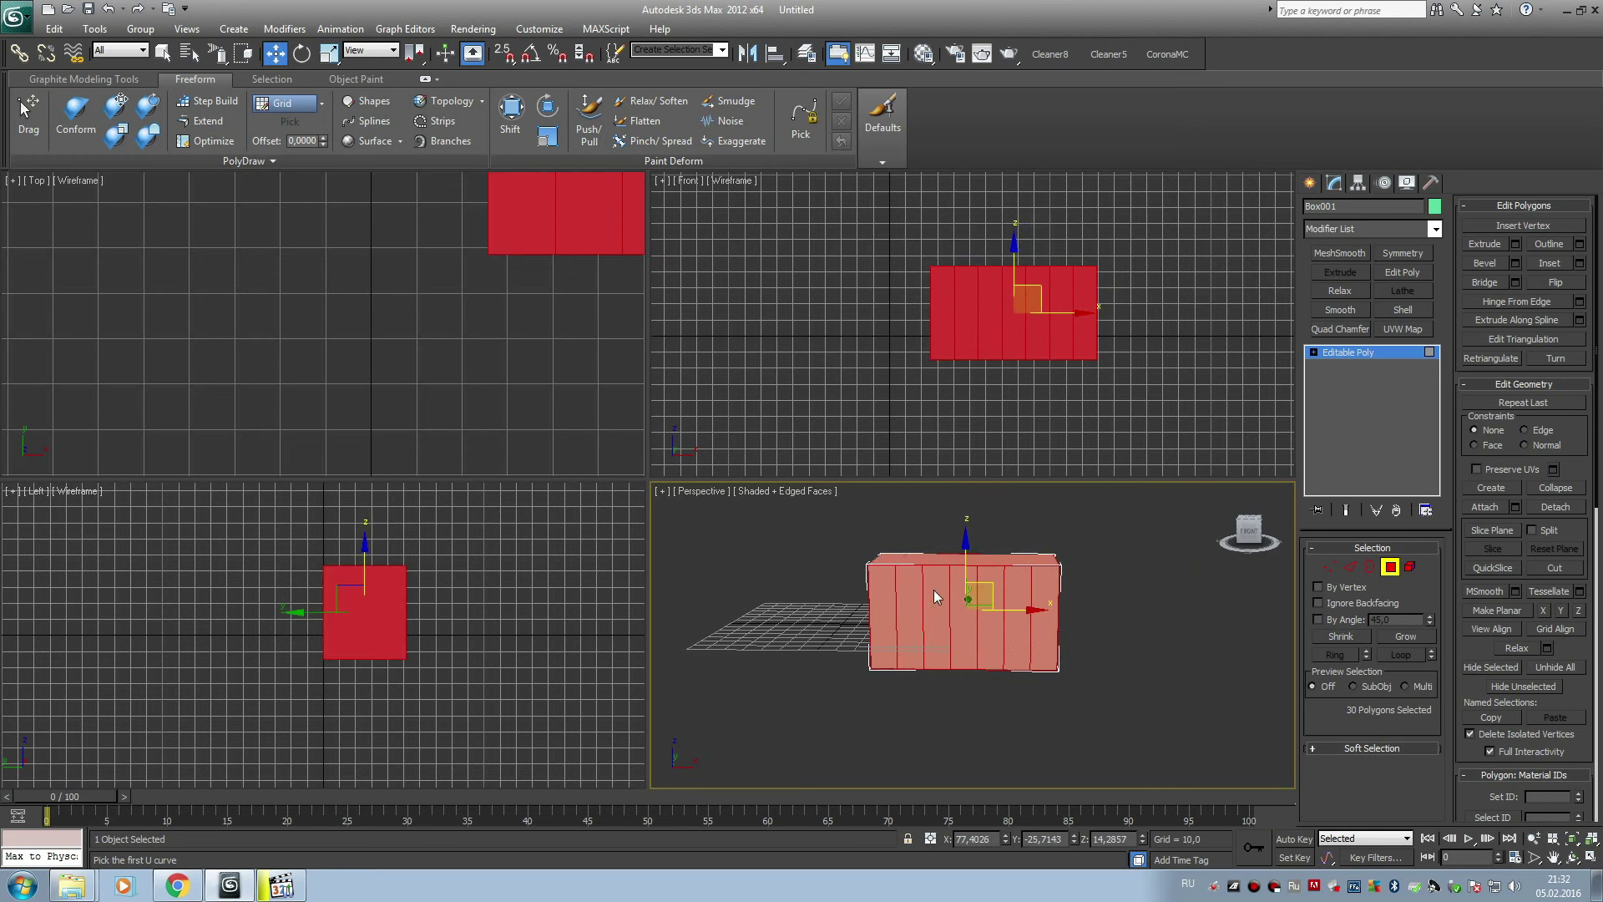
pyautogui.click(1077, 551)
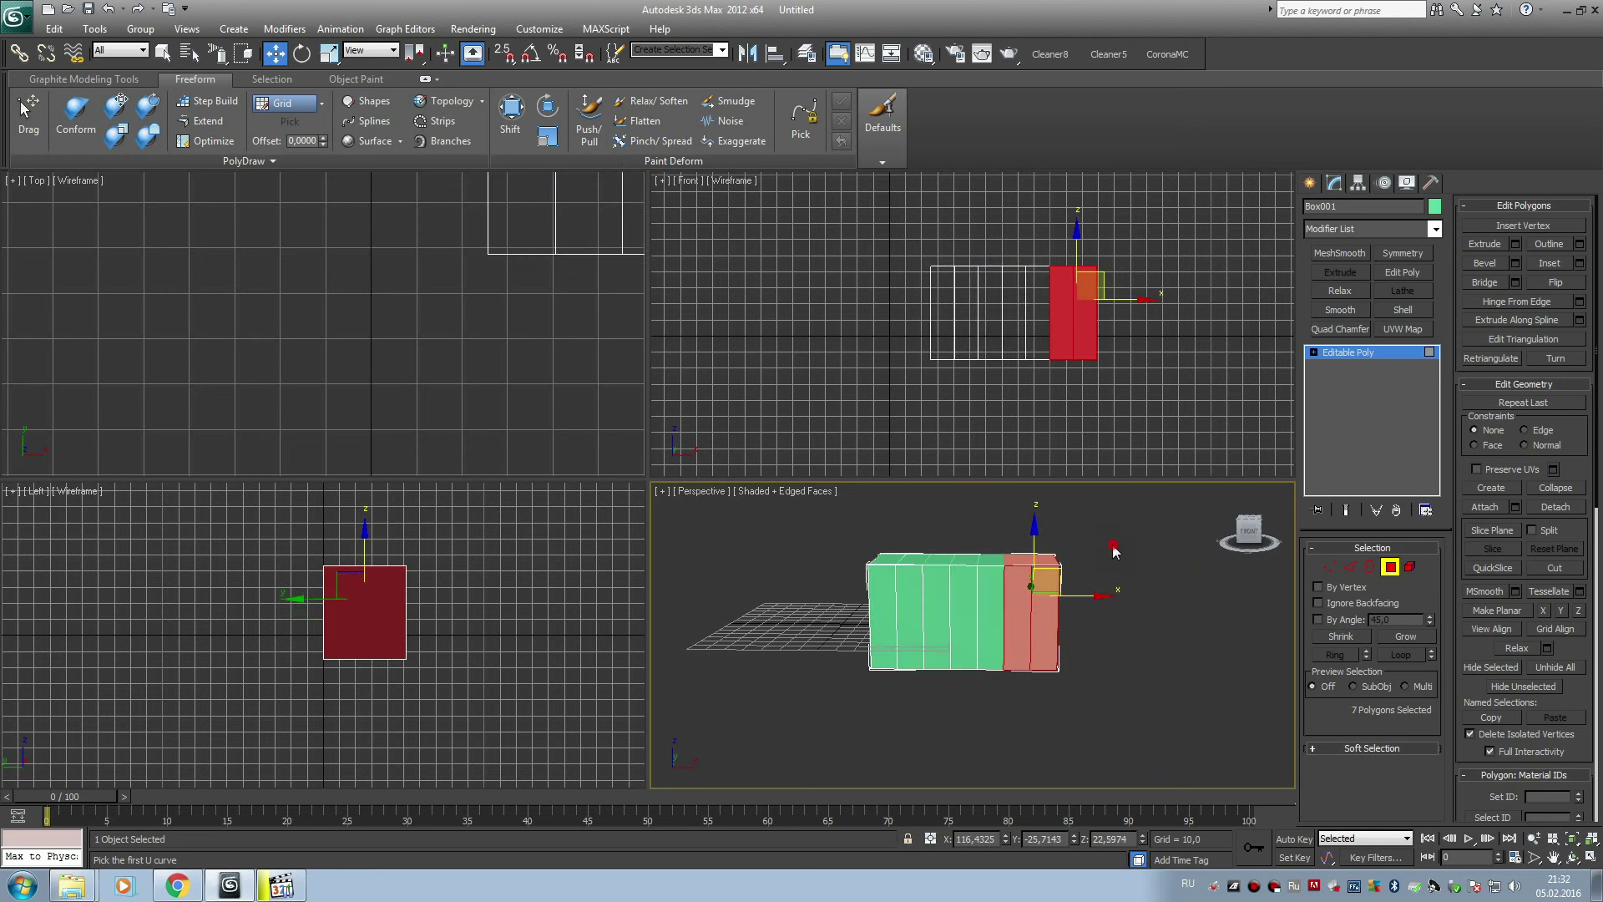
# Step: Select the box's vertical edges at the Edge level and connect them with several new segments
pyautogui.click(1349, 566)
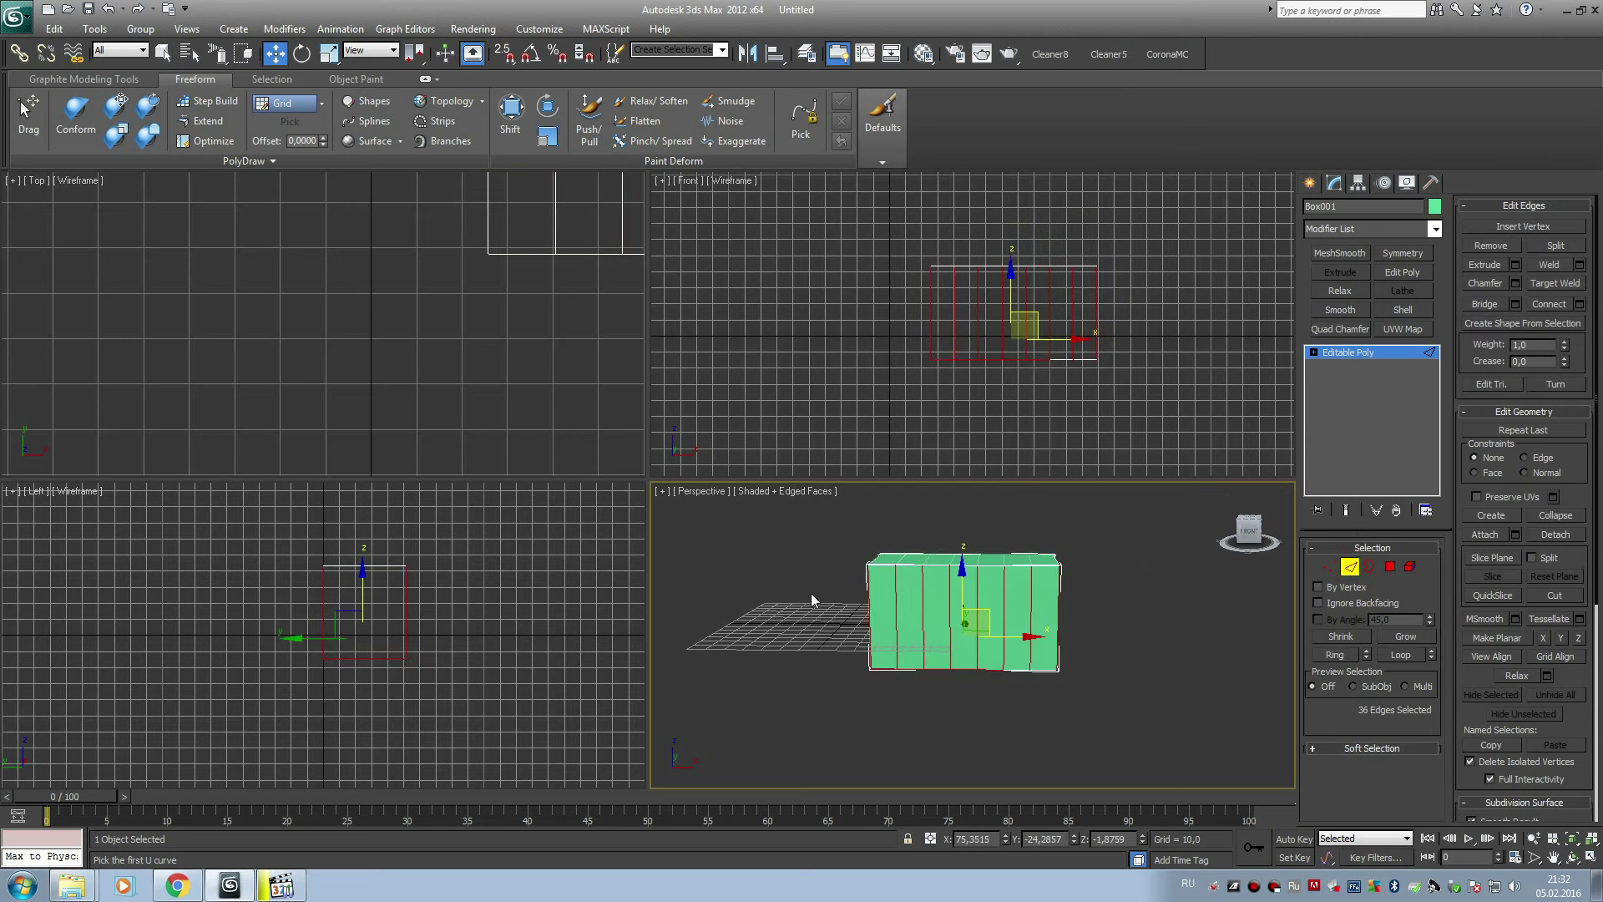
pyautogui.click(1578, 304)
pyautogui.click(1009, 709)
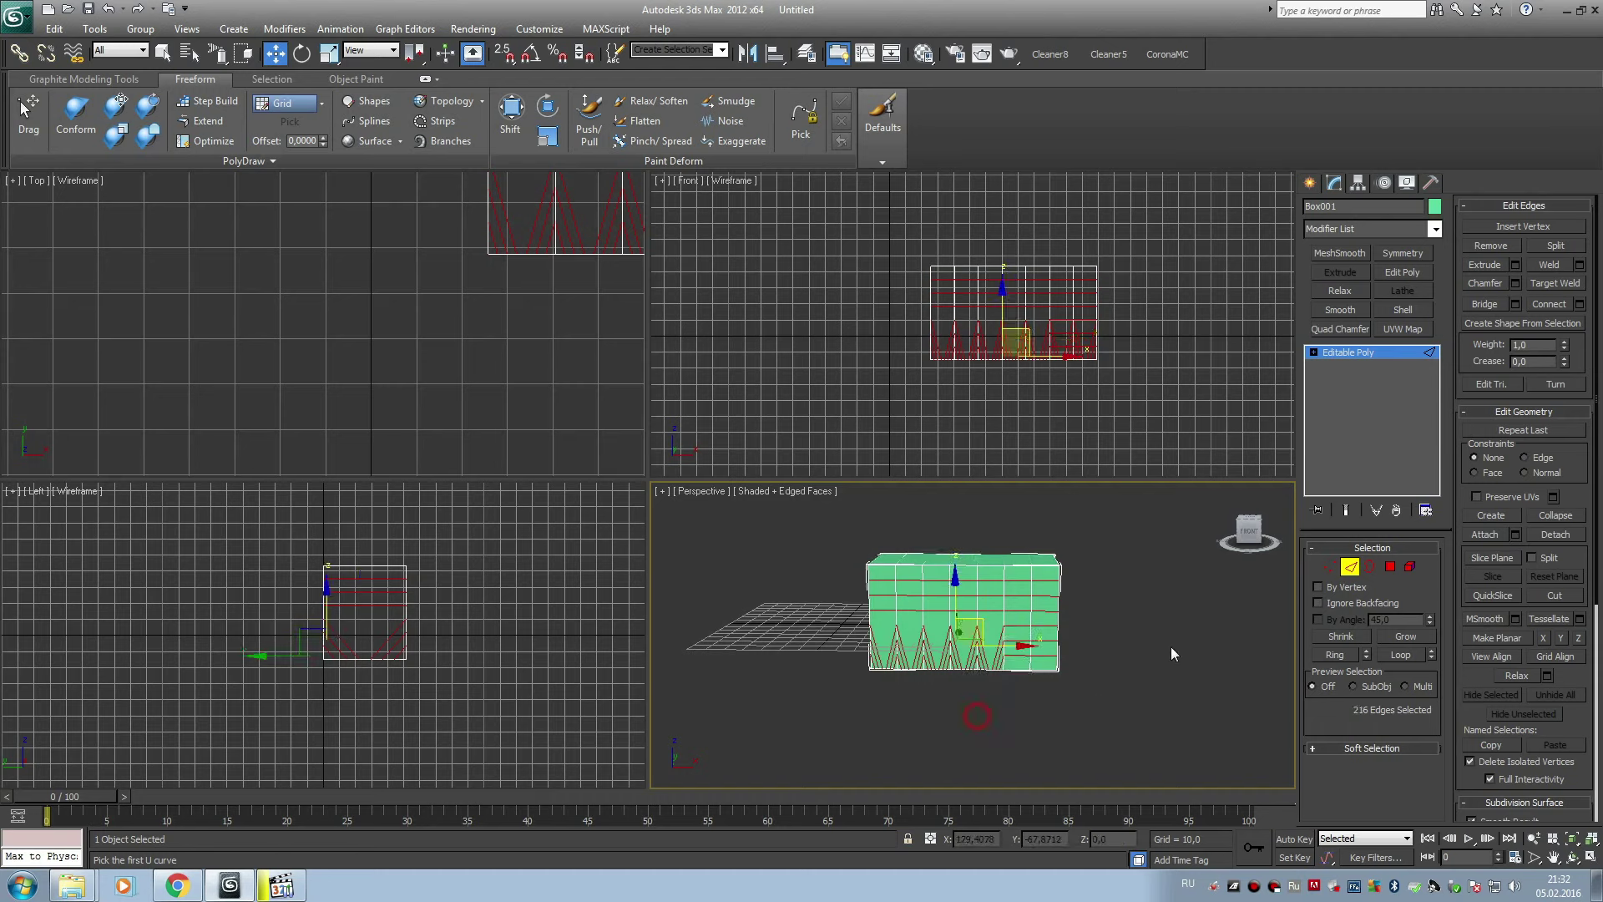
# Step: Return to the Polygon level, paint a selection over the subdivided box, and clear it
pyautogui.press('4')
pyautogui.moveTo(1118, 613)
pyautogui.mouseDown()
pyautogui.moveTo(1022, 597)
pyautogui.moveTo(967, 616)
pyautogui.moveTo(892, 583)
pyautogui.mouseUp()
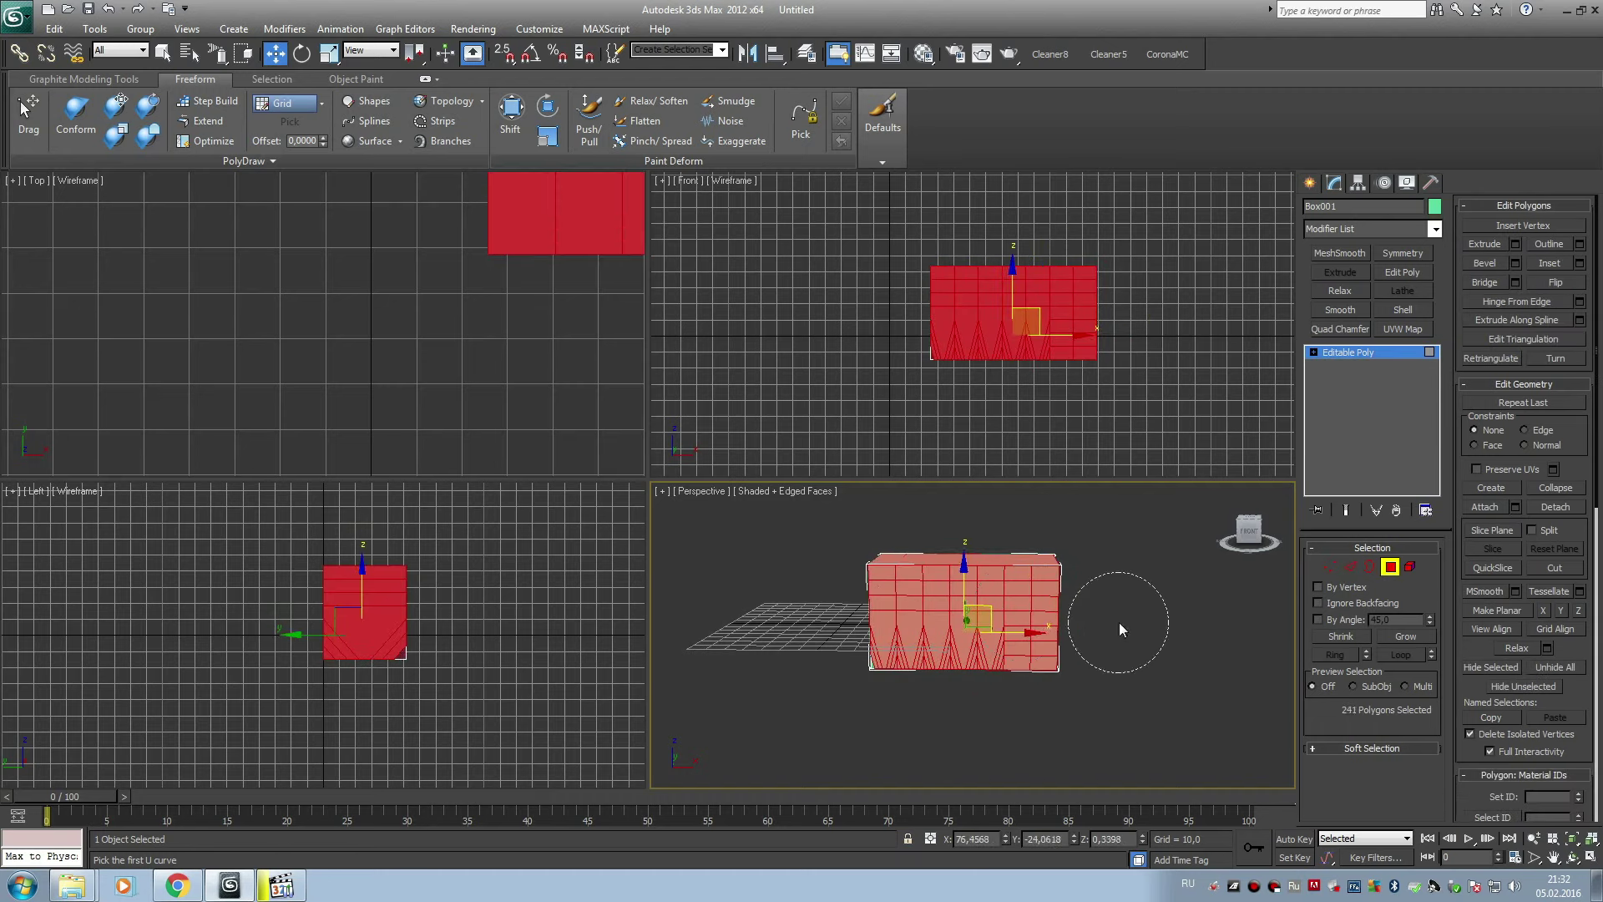
pyautogui.click(1143, 603)
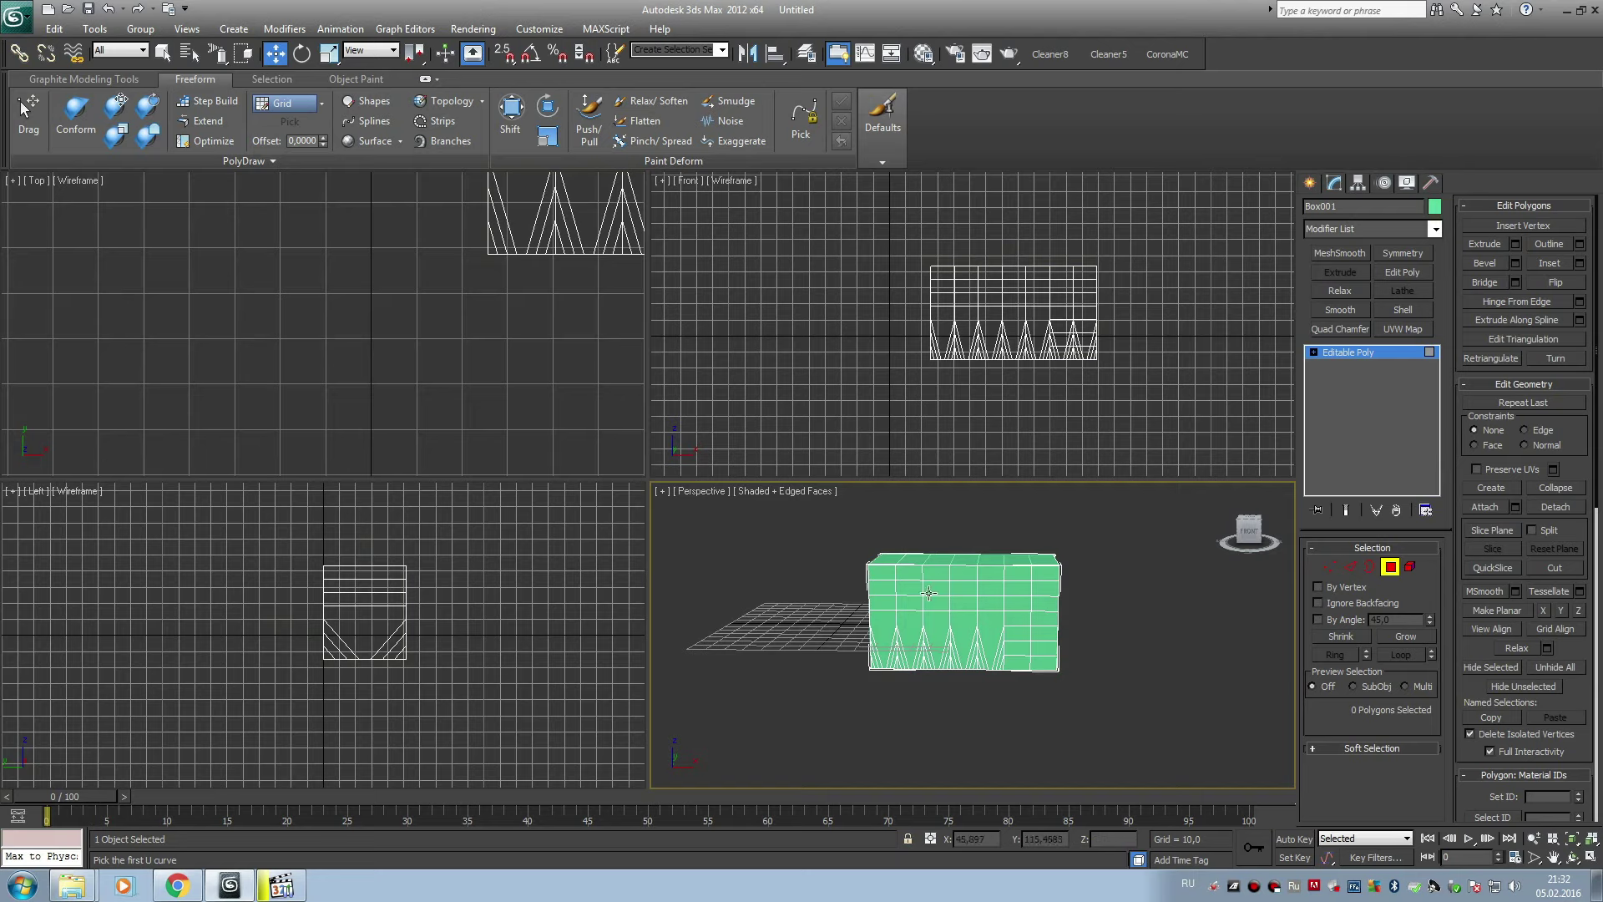
# Step: Switch to the browser and view the paused Modo selection methods video
pyautogui.click(177, 885)
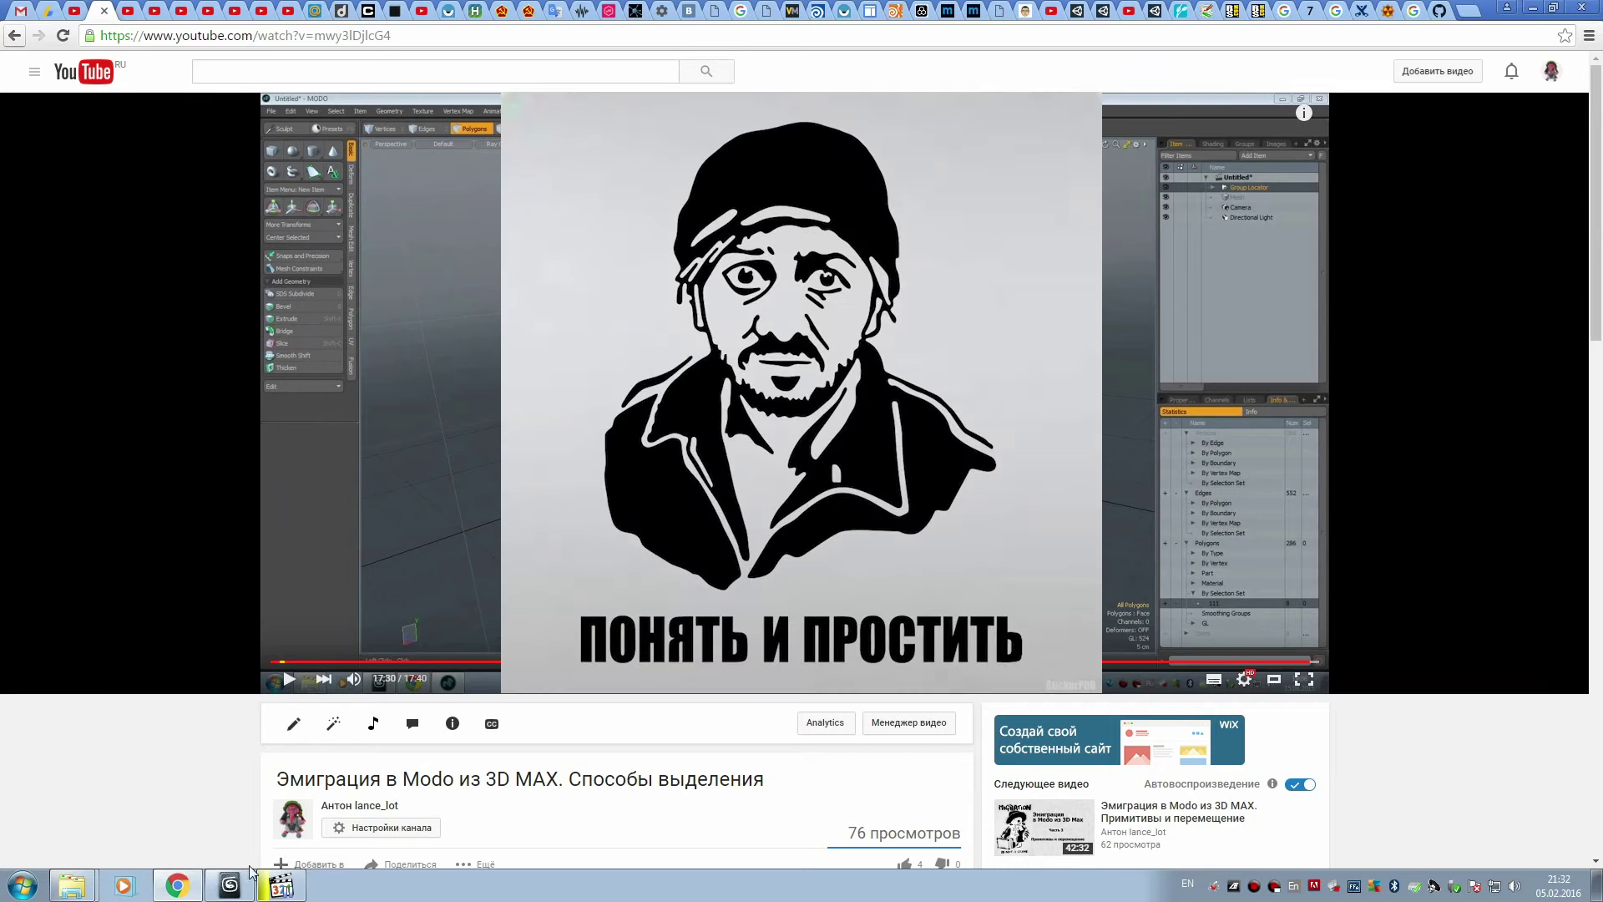
pyautogui.moveTo(232, 883)
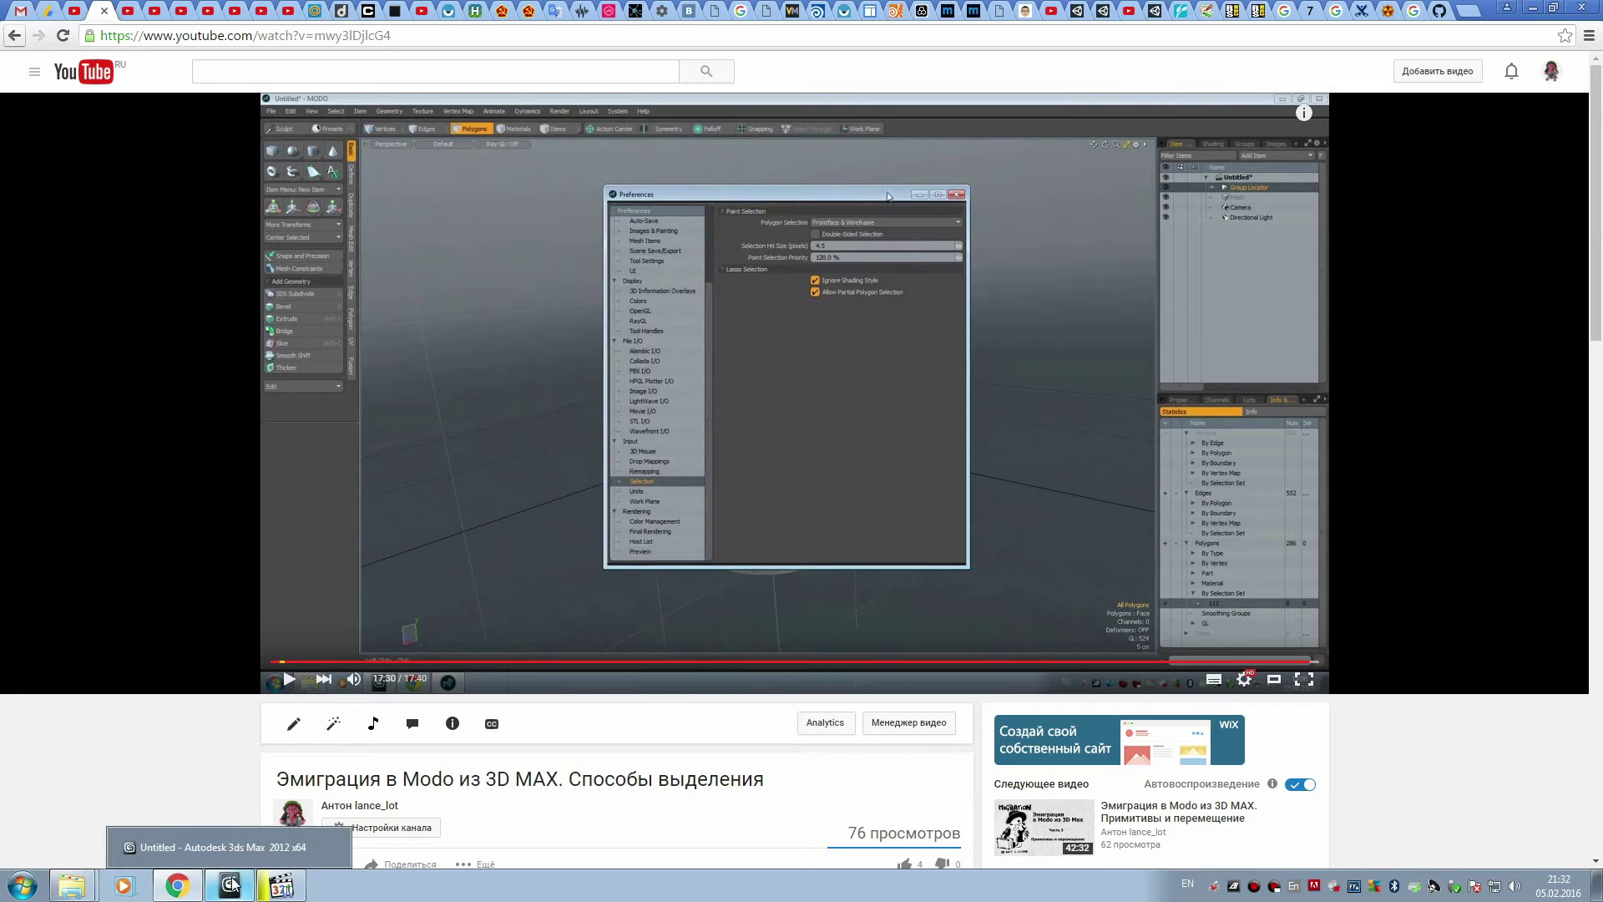